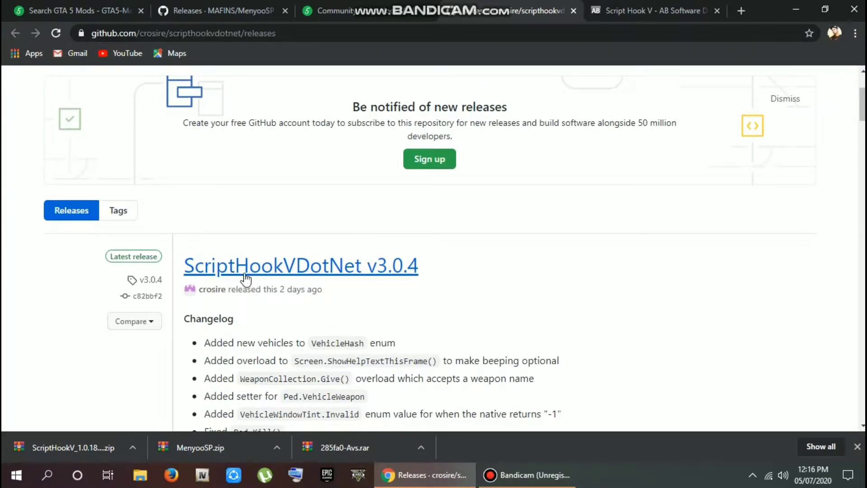
Step: Download ScriptHookVDotNet.zip from the assets of the ScriptHookVDotNet v3.0.4 release
scroll(337, 283, "down", 4)
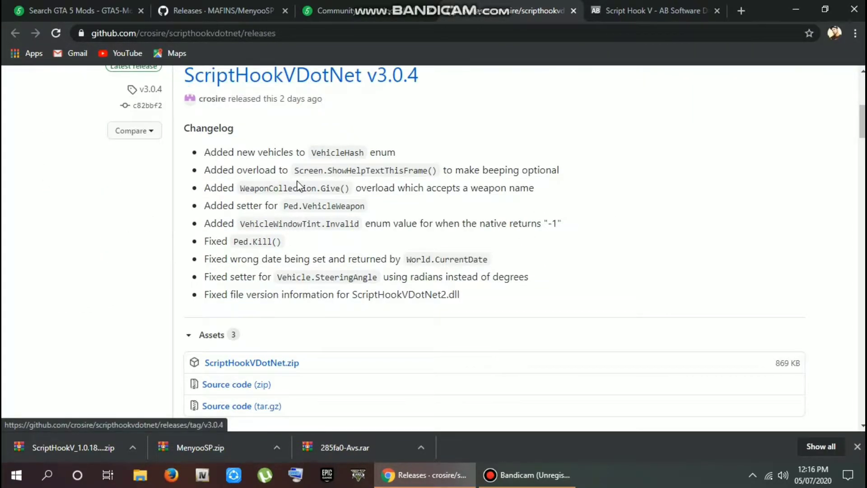
scroll(298, 185, "down", 3)
left_click(240, 237)
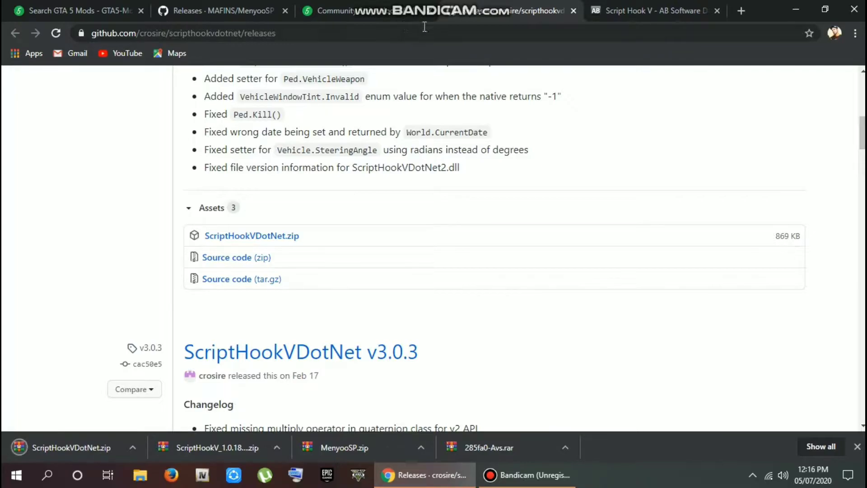
Step: Close the ScriptHookVDotNet releases and Script Hook V tabs and return to the Google search results
key("ctrl+w")
key("ctrl+w")
left_click(18, 32)
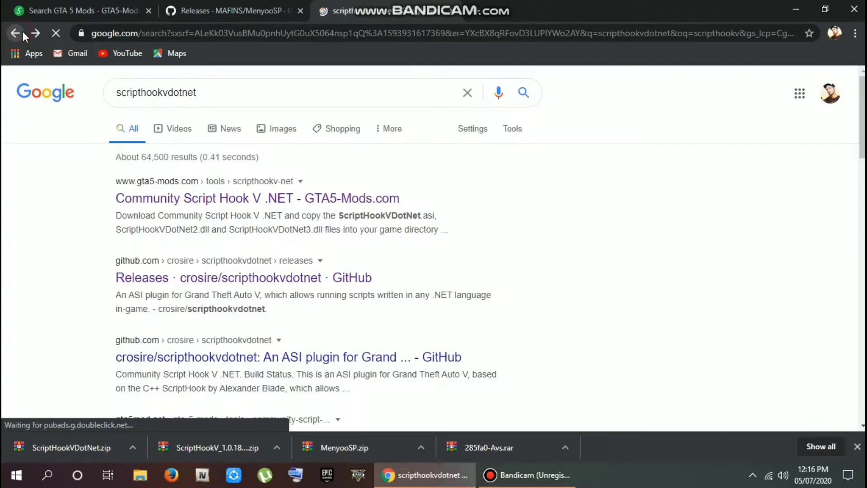
Step: Search Google for openiv and open the official OpenIV website
left_click_drag(232, 94, 6, 97)
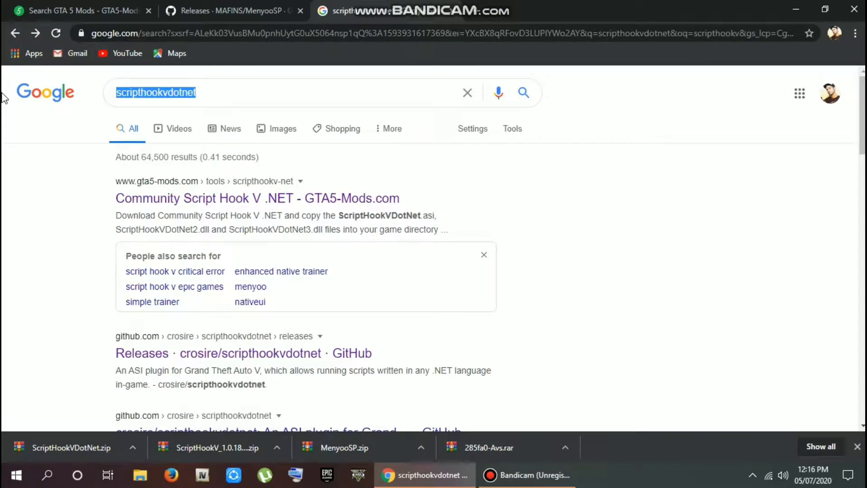
type("openiv")
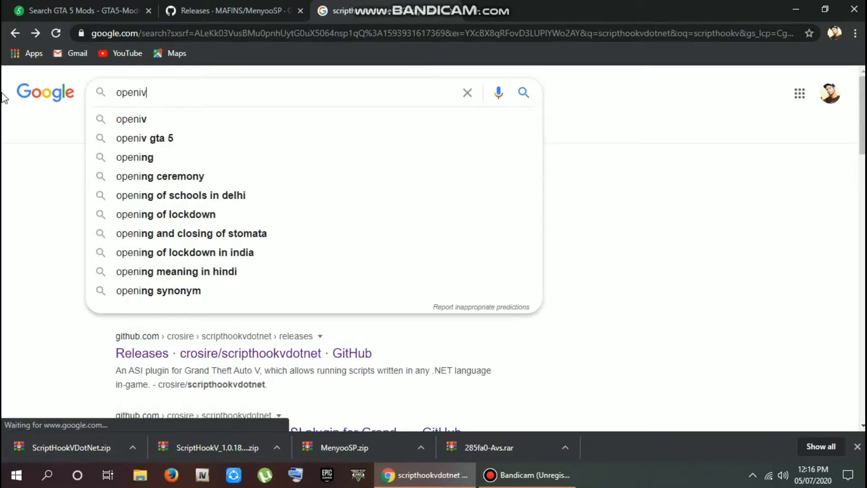
left_click(182, 128)
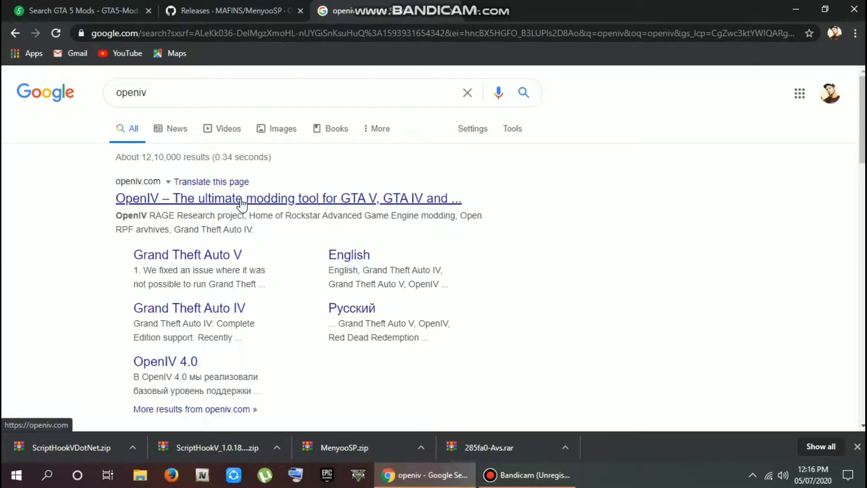
left_click(224, 201)
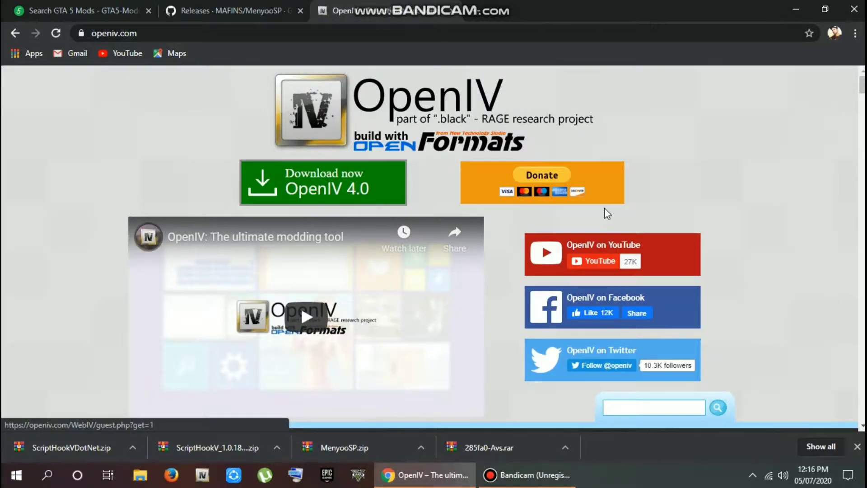
Step: Download the OpenIV 4.0 installer from the OpenIV home page
scroll(738, 229, "down", 4)
scroll(738, 230, "up", 4)
left_click(321, 198)
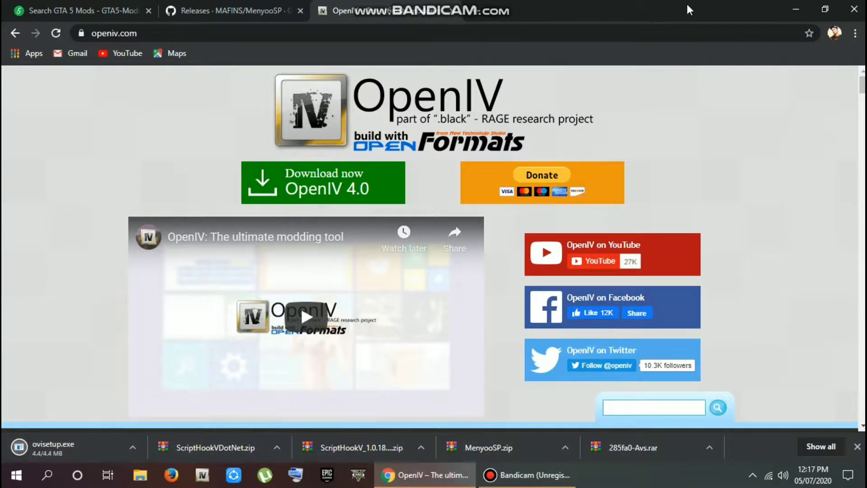
Step: Show the Vehicles category on the GTA5-Mods site and close the browser
left_click(64, 12)
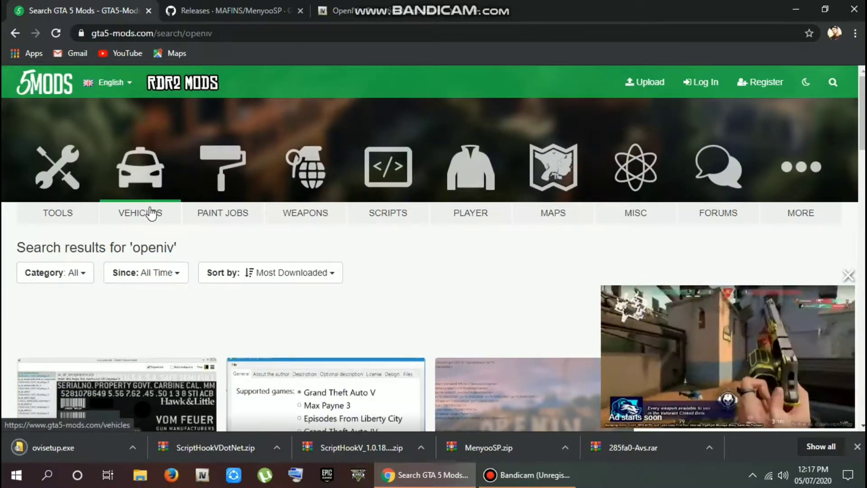
left_click(145, 214)
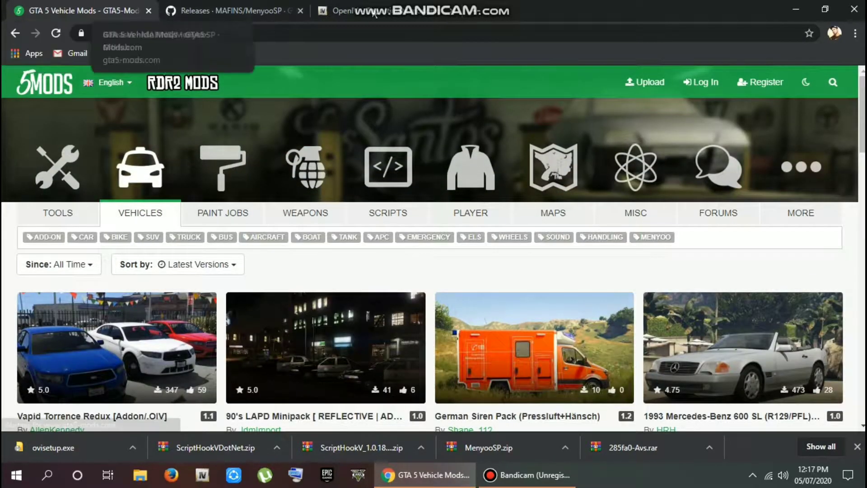
key("alt+F4")
Step: Move ovisetup, ScriptHookVDotNet, ScriptHookV_1.0.1868.4, MenyooSP and 285fa0-Avs from the Downloads folder to the desktop
right_click(460, 55)
left_click(488, 92)
right_click(396, 117)
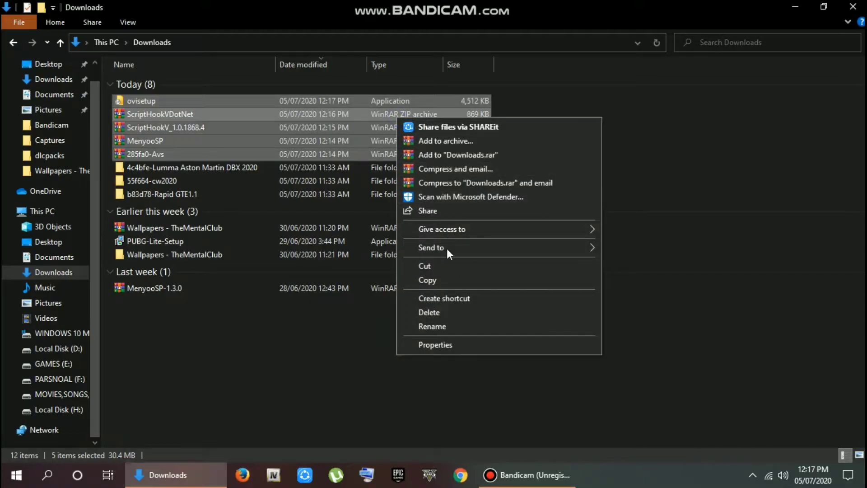
left_click(447, 264)
key("super+Down")
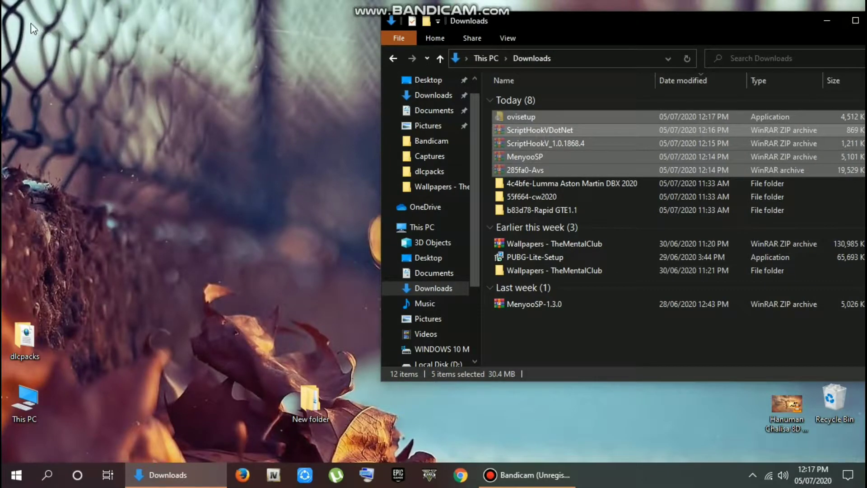
right_click(31, 23)
left_click(71, 80)
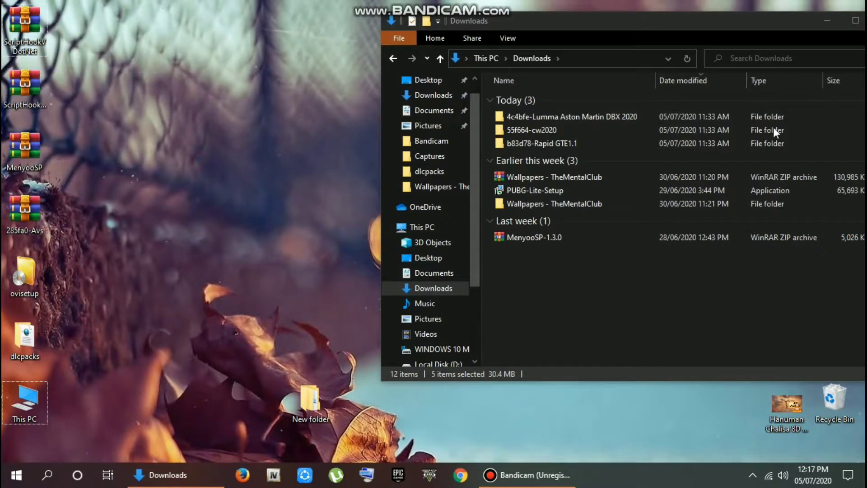
Step: Close the Downloads window and refresh the desktop
left_click_drag(784, 25, 381, 50)
left_click(478, 44)
right_click(203, 82)
left_click(253, 126)
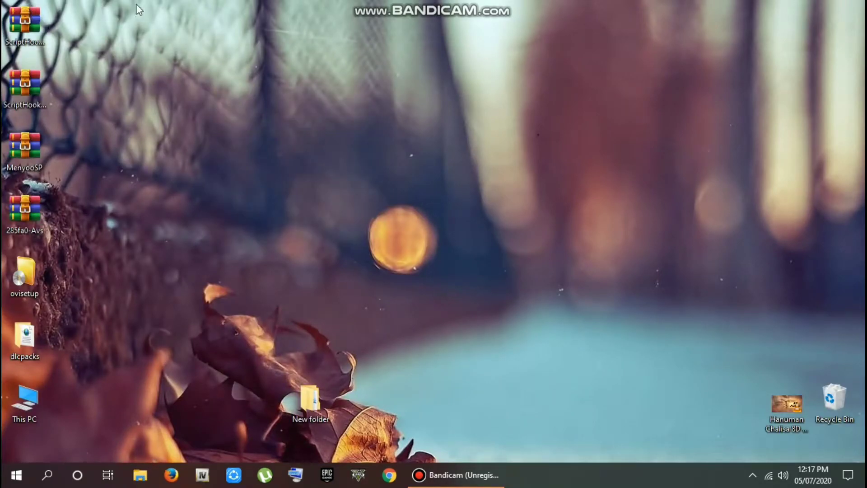
Step: Extract the four mod archives on the desktop, each into its own separate folder
left_click_drag(144, 1, 20, 162)
right_click(22, 17)
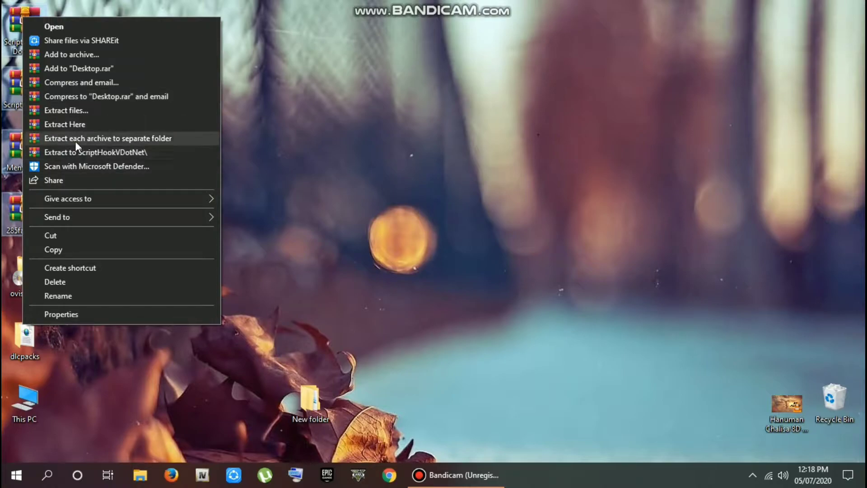
left_click(111, 139)
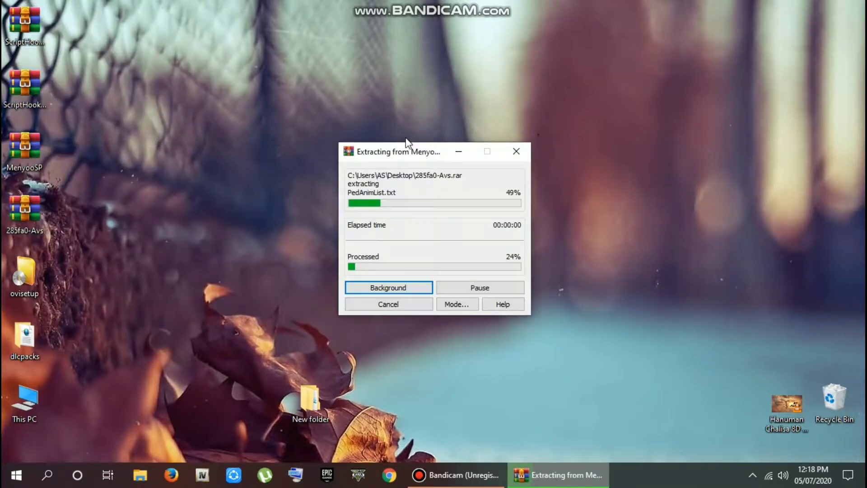
Step: Move the ovisetup icon beside the extracted folders and refresh the desktop
right_click(283, 56)
left_click(314, 89)
left_click_drag(24, 270, 171, 16)
right_click(289, 35)
left_click(327, 74)
Step: Open the Grand Theft Auto V folder on drive G: and arrange its window so the desktop folders stay accessible
left_click(16, 410)
double_click(16, 410)
left_click(476, 43)
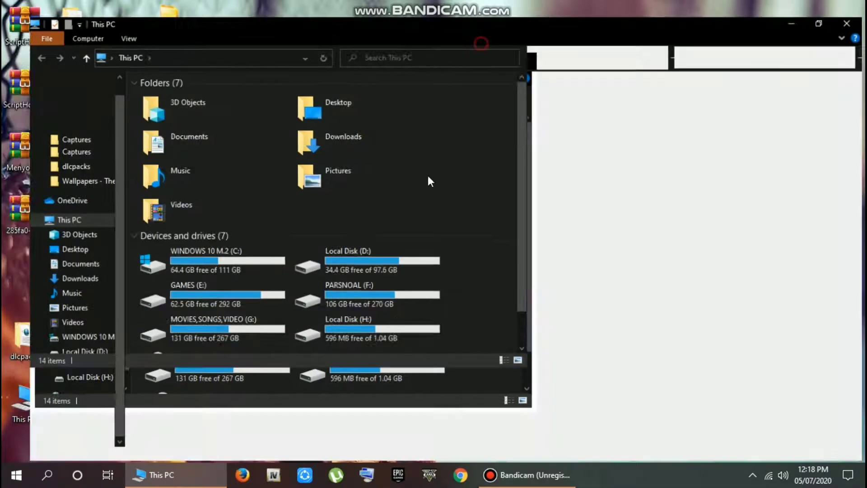
left_click(207, 219)
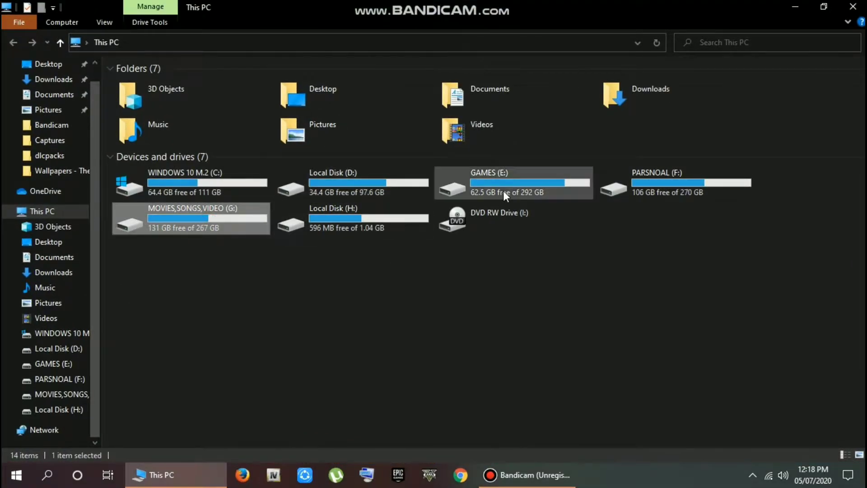
double_click(215, 225)
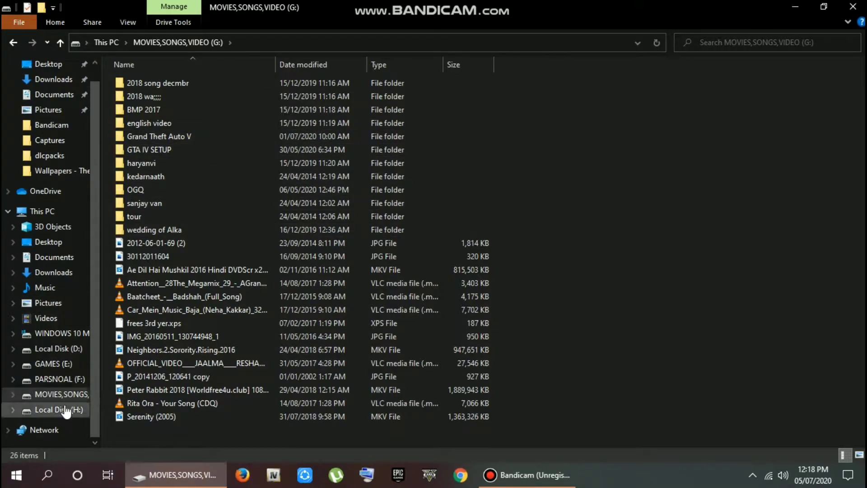
double_click(165, 134)
double_click(496, 9)
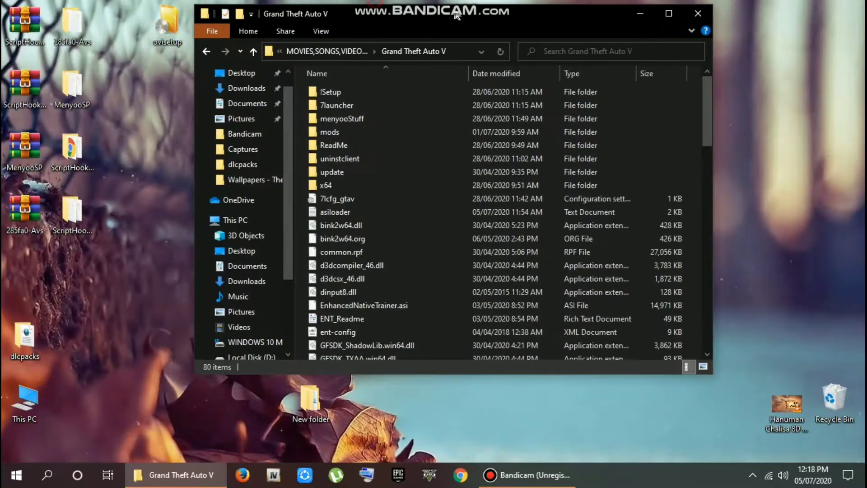
left_click_drag(500, 74, 515, 36)
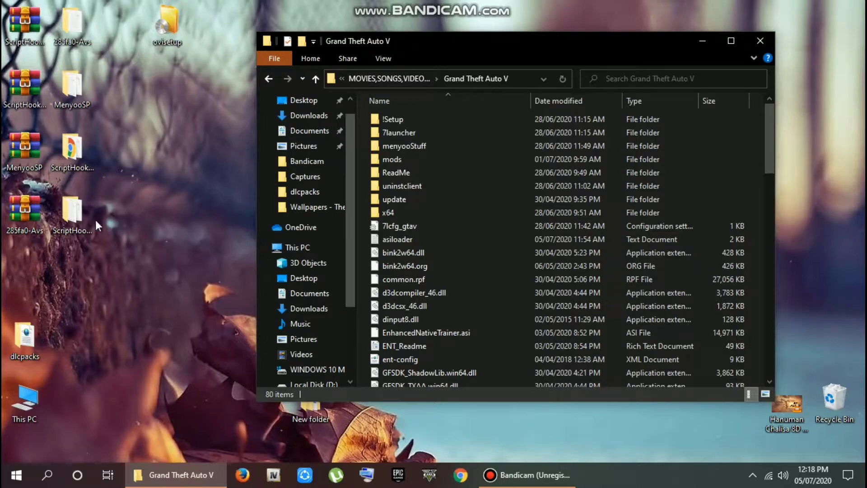
Step: Check the contents of the extracted 285fa0-Avs folder and close it
double_click(72, 23)
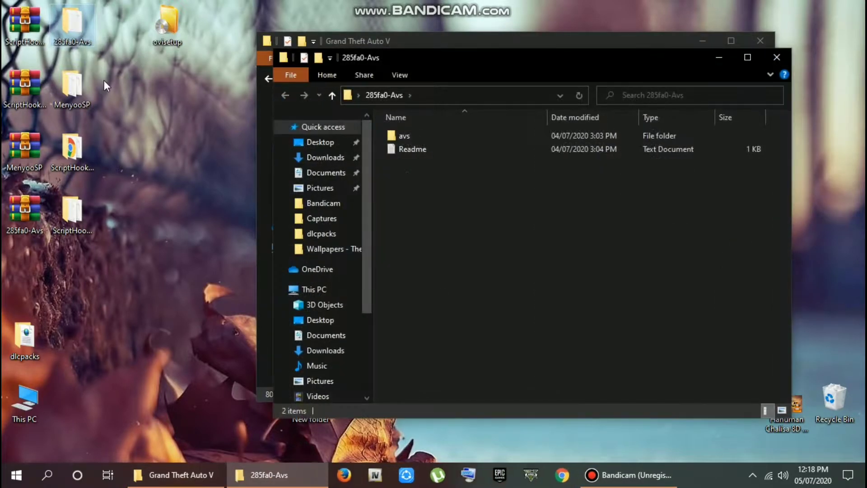
left_click(776, 58)
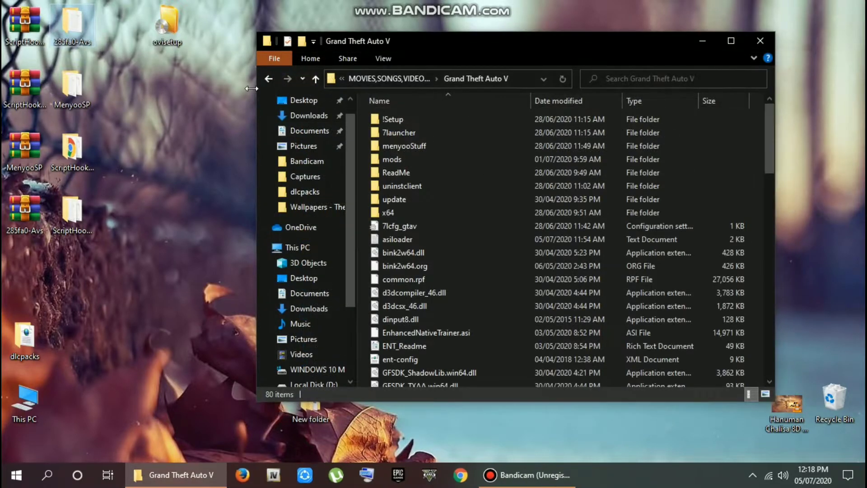
Step: Copy the menyooStuff folder and Menyoo.asi from the extracted MenyooSP folder into the Grand Theft Auto V folder
right_click(85, 85)
double_click(58, 89)
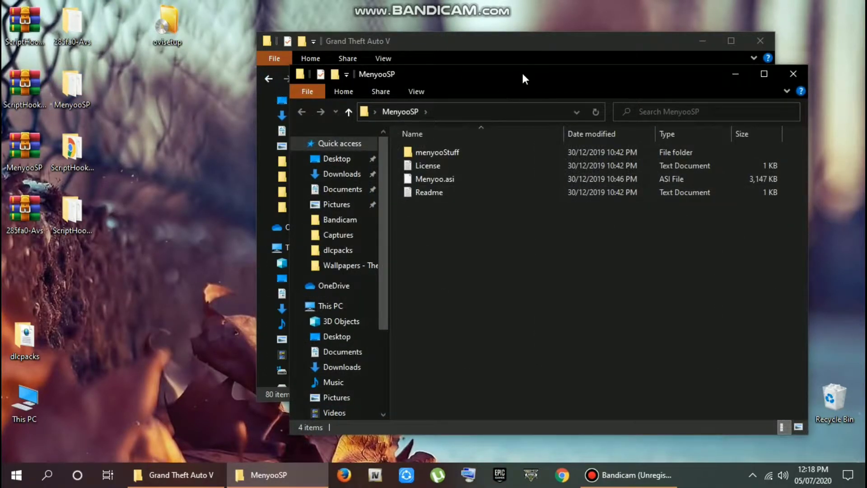
left_click_drag(523, 73, 525, 88)
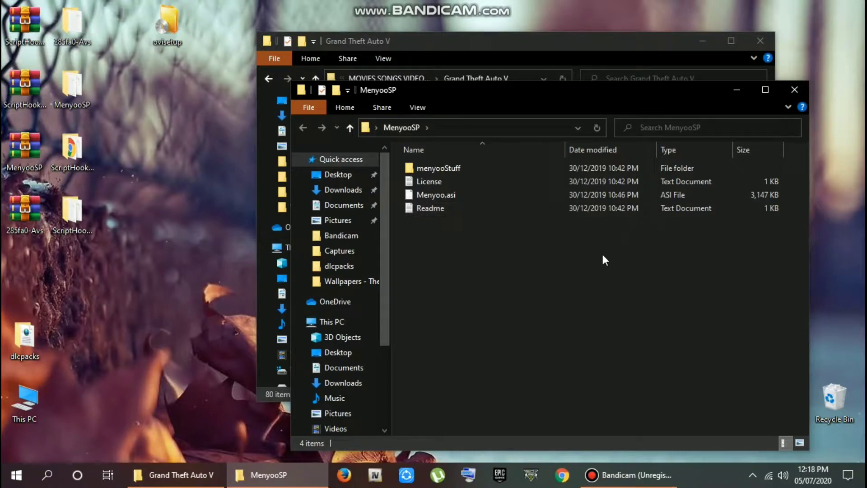
left_click(440, 195)
left_click(460, 168, "ctrl")
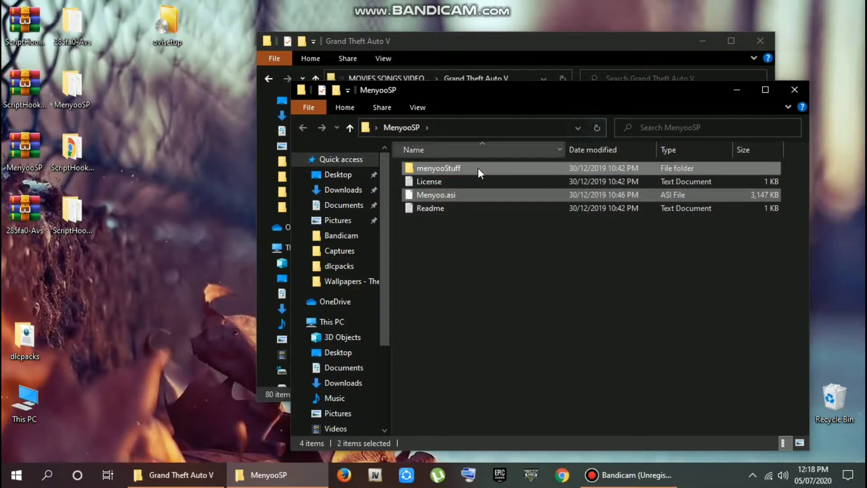
left_click_drag(548, 86, 547, 222)
left_click_drag(443, 300, 734, 172)
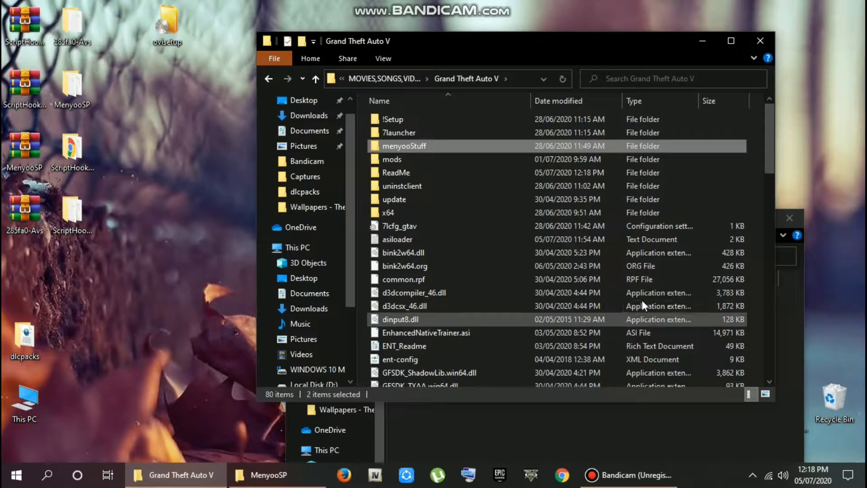
Step: Copy dinput8.dll and ScriptHookV.dll from the ScriptHookV_1.0.1868.4 bin folder into the Grand Theft Auto V folder, replacing existing files, and close bin
left_click(103, 140)
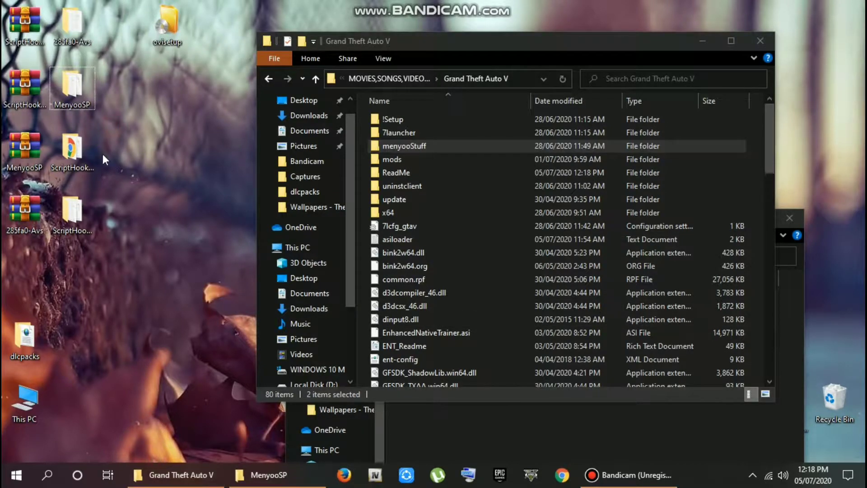
double_click(78, 153)
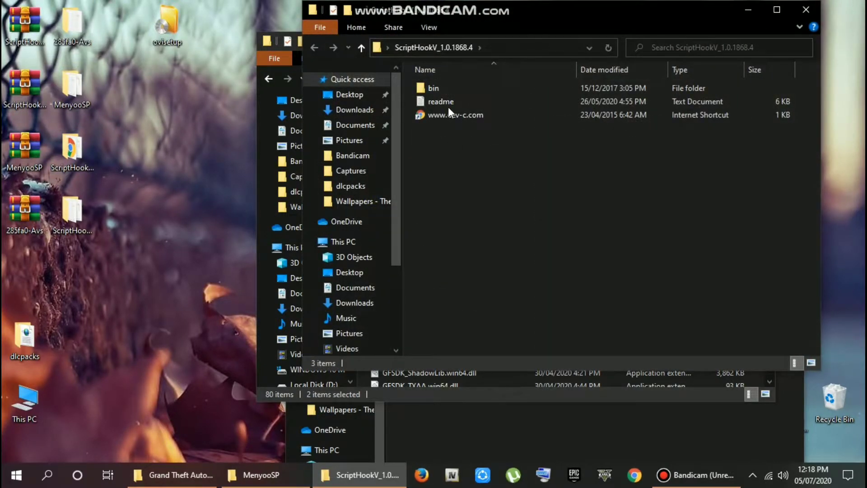
double_click(444, 88)
left_click(454, 88)
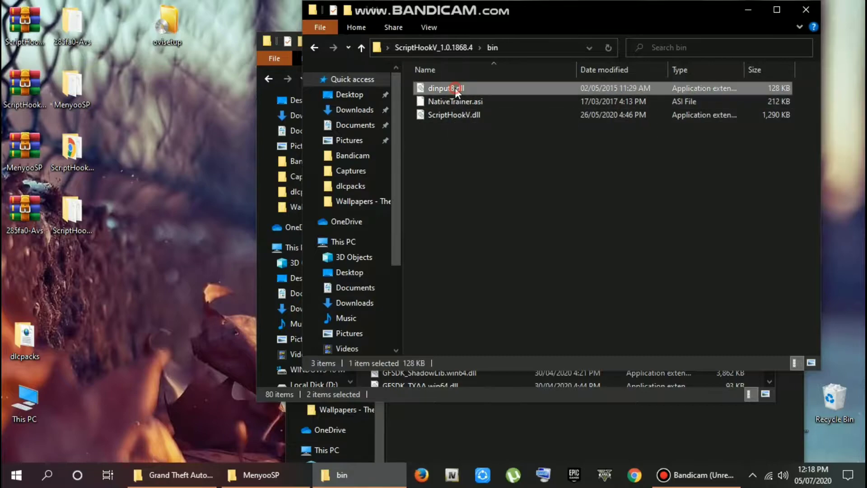
left_click(457, 115, "ctrl")
left_click_drag(581, 7, 290, 297)
left_click_drag(152, 370, 685, 237)
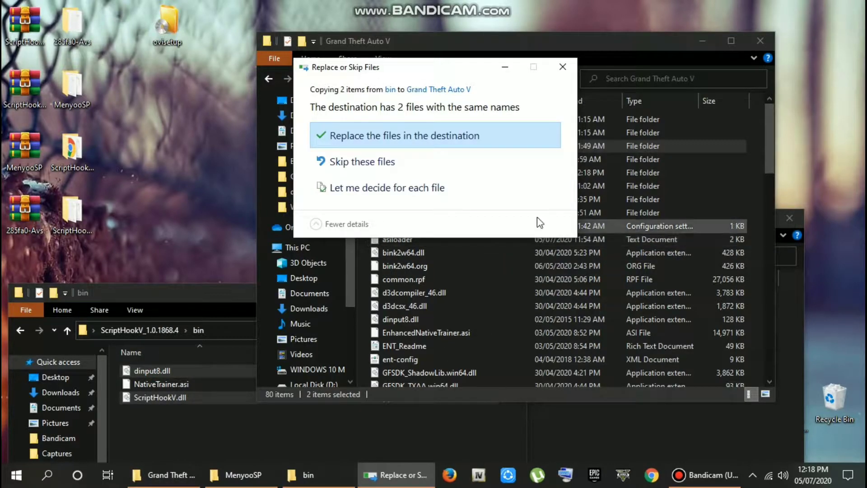
left_click(437, 136)
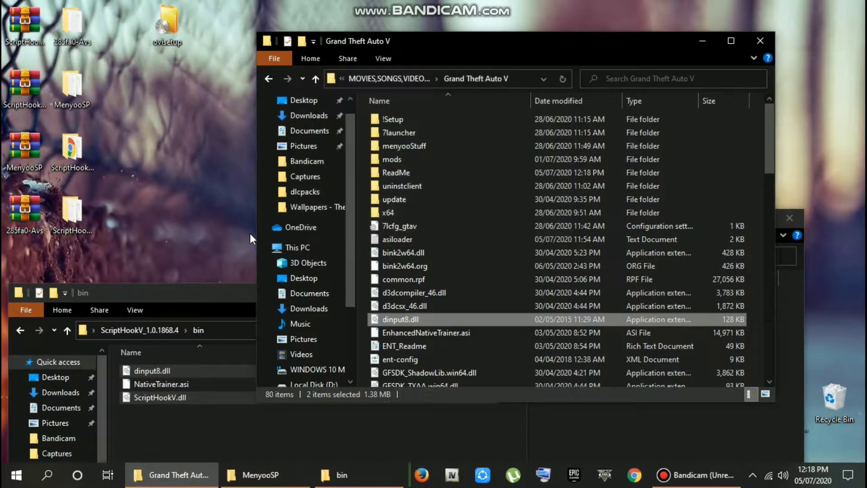
left_click(211, 297)
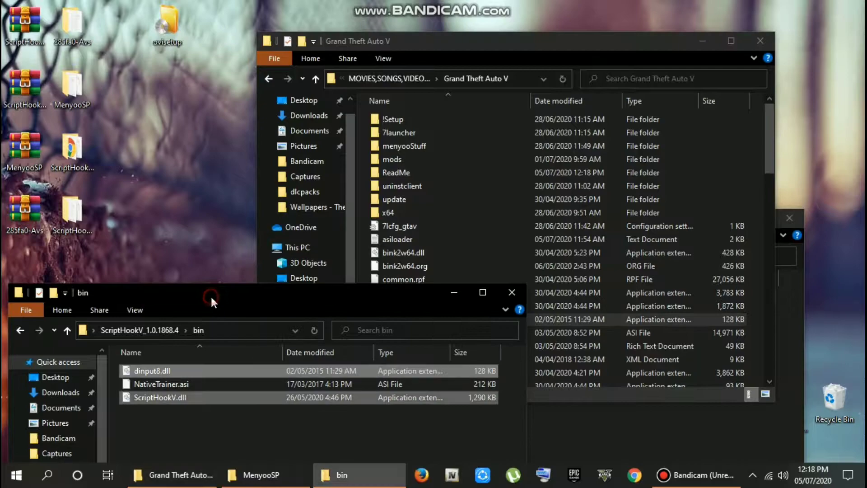
left_click(512, 292)
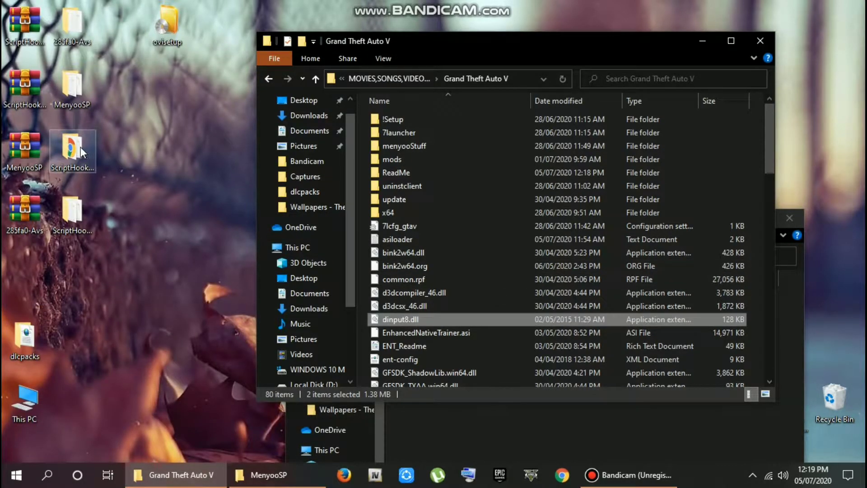
Step: Copy ScriptHookVDotNet.asi, ScriptHookVDotNet2.dll and ScriptHookVDotNet3.dll from the ScriptHookVDotNet folder into Grand Theft Auto V, replacing existing files, and close the source folder
double_click(78, 210)
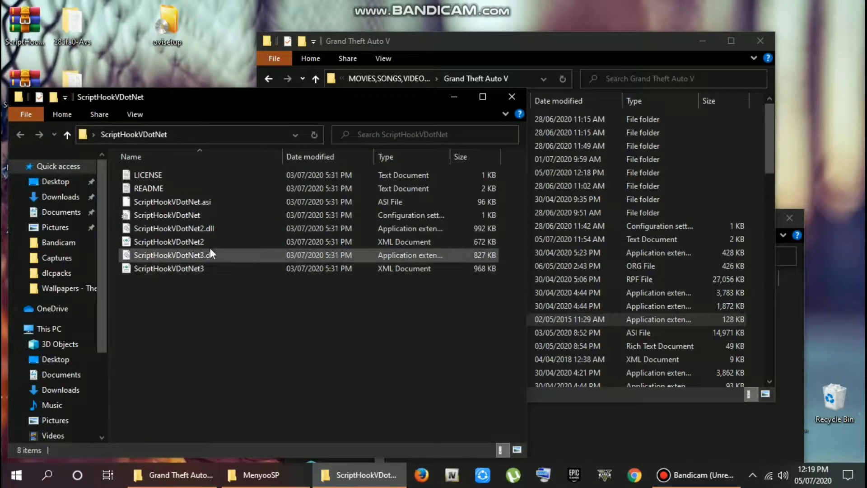
left_click(199, 229)
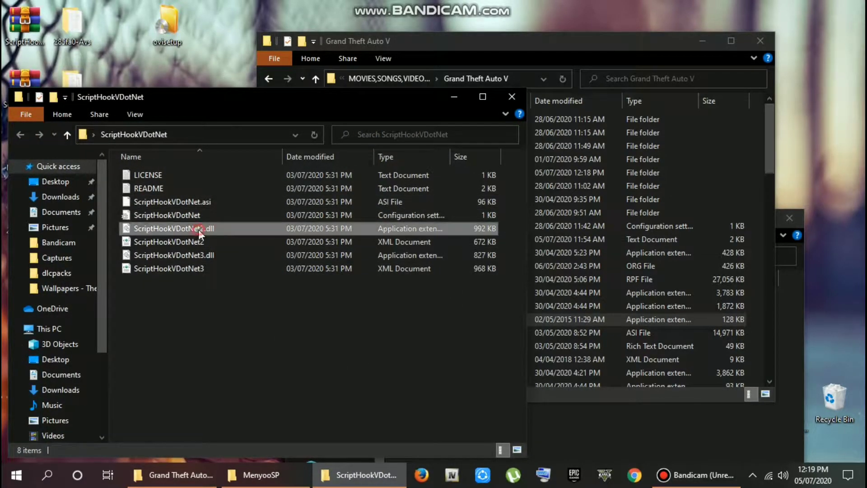
left_click(195, 202, "ctrl")
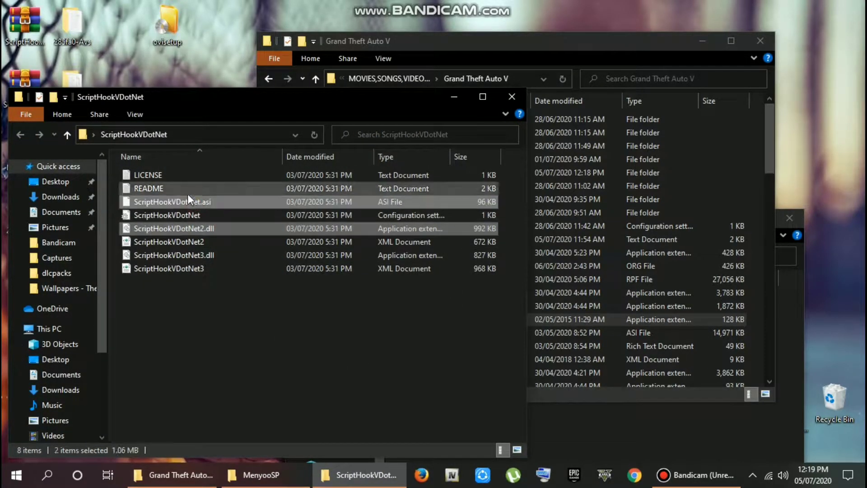
left_click(188, 254, "ctrl")
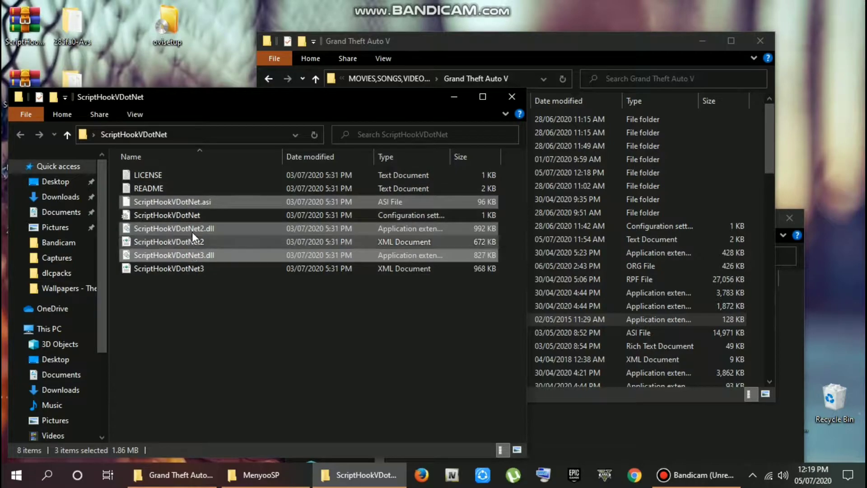
left_click_drag(193, 204, 692, 223)
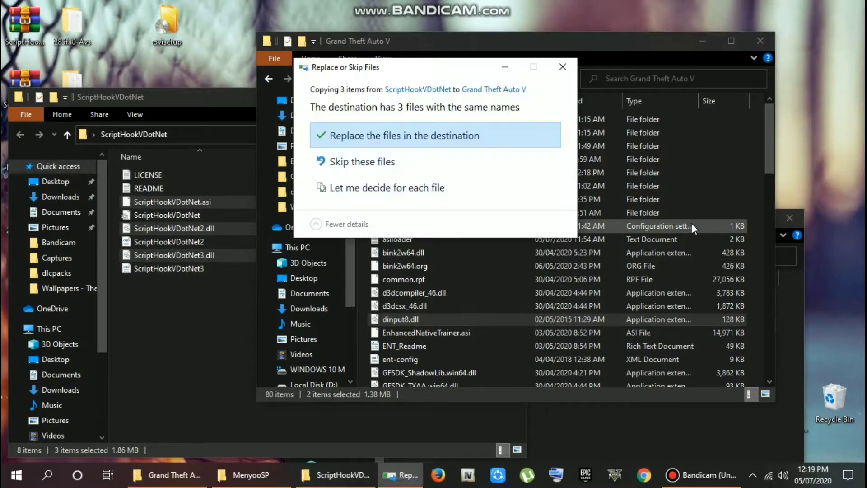
left_click(420, 135)
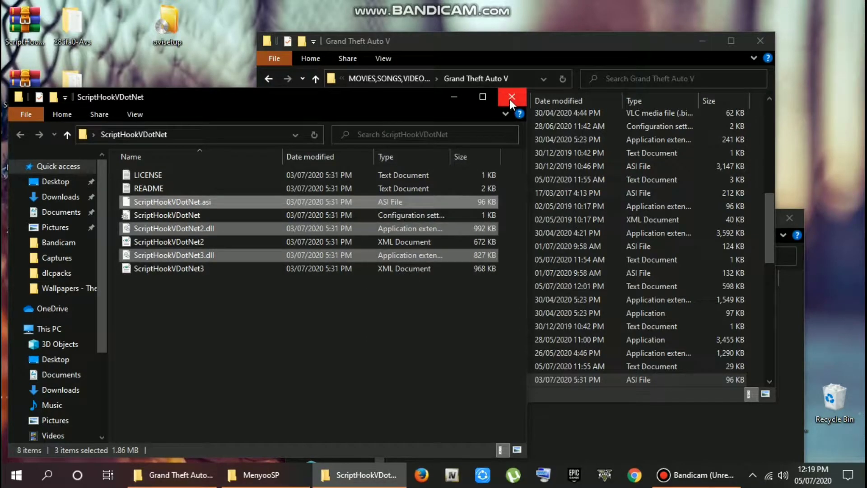
left_click(511, 102)
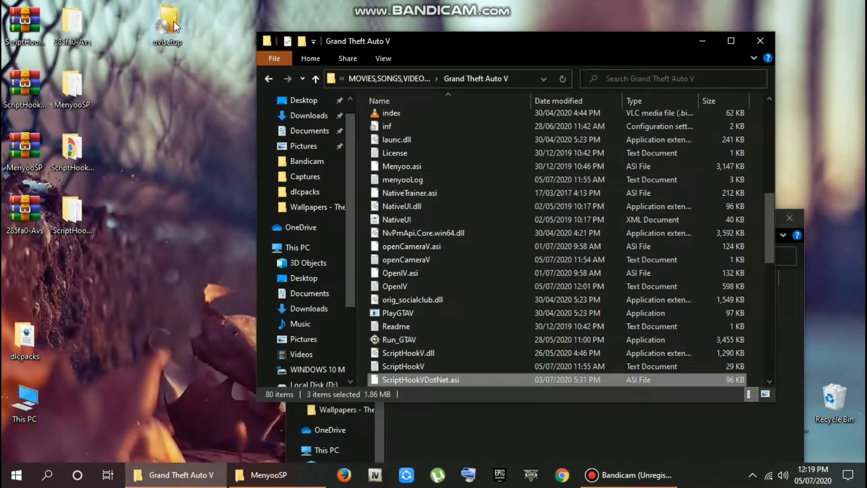
Step: Move the 285fa0-Avs folder to a free spot on the desktop, check its avs subfolder, close it and refresh the desktop
left_click_drag(66, 25, 140, 325)
double_click(166, 336)
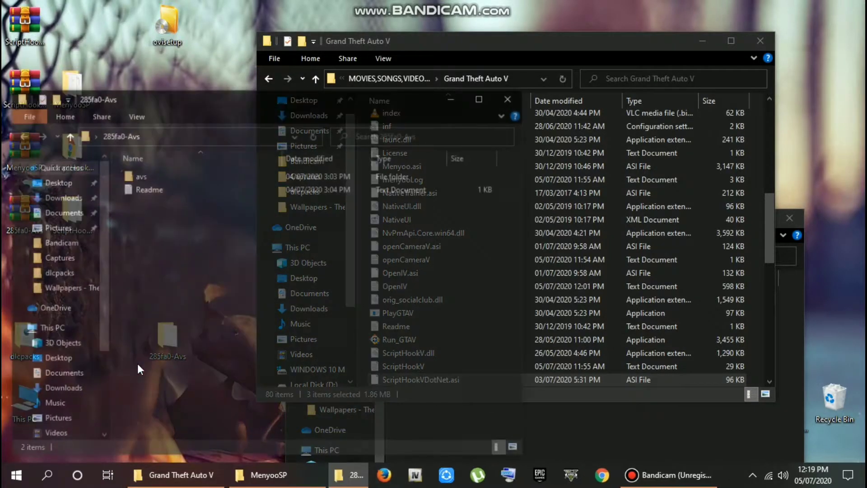
double_click(153, 177)
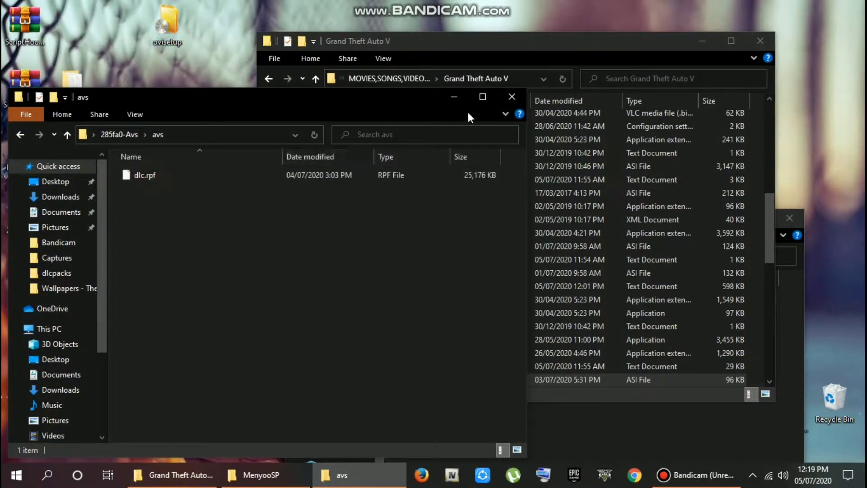
left_click(511, 96)
right_click(150, 91)
left_click(201, 130)
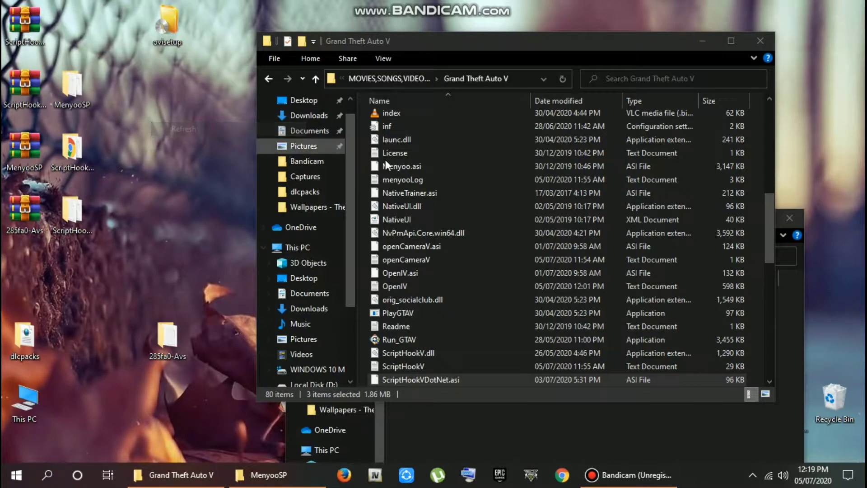
Step: Reposition the Grand Theft Auto V window away from the desktop icons and close the MenyooSP folder behind it
left_click_drag(670, 37, 676, 87)
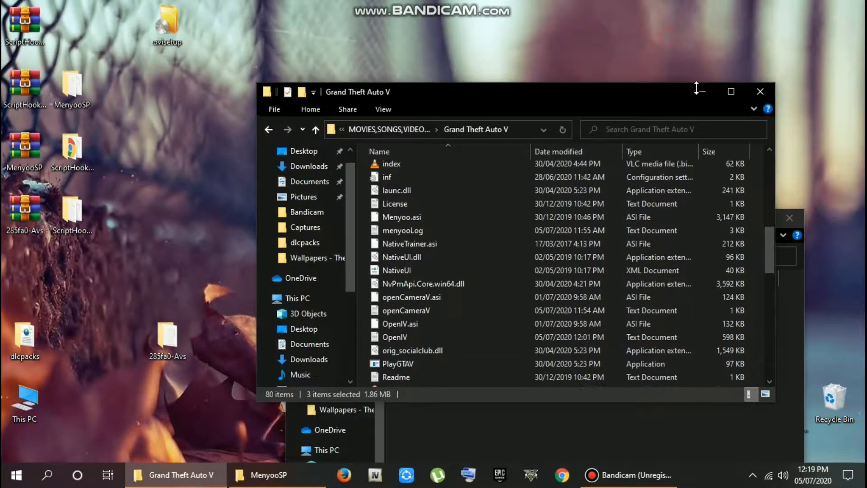
left_click(697, 90)
left_click_drag(625, 397, 720, 49)
left_click(789, 217)
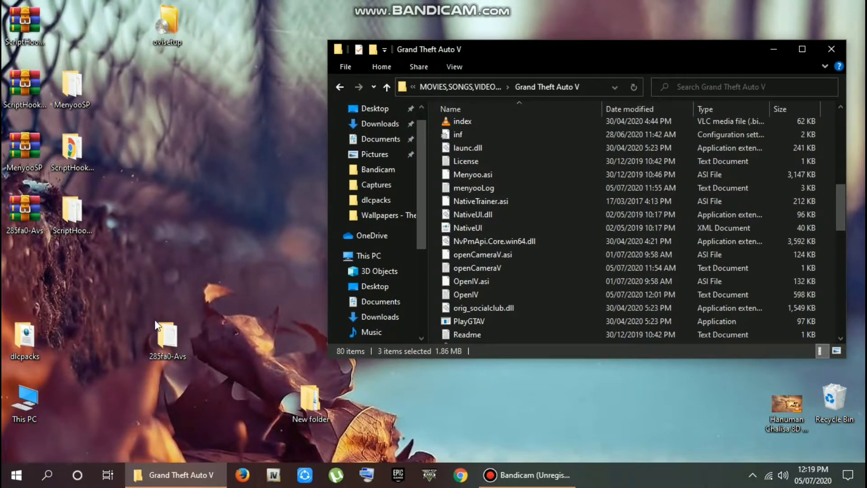
Step: Start installing OpenIV from ovisetup in English with a desktop icon, accepting the licence terms, and cancel the installation during the download
double_click(166, 21)
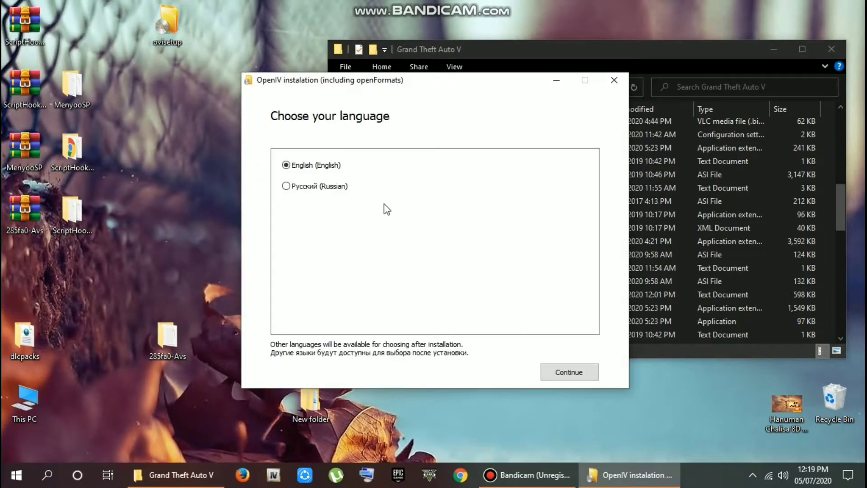
left_click(569, 372)
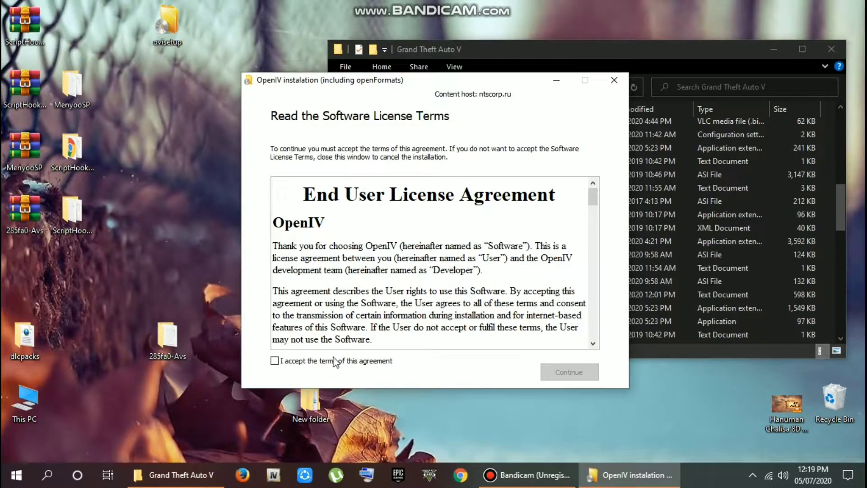
left_click(568, 372)
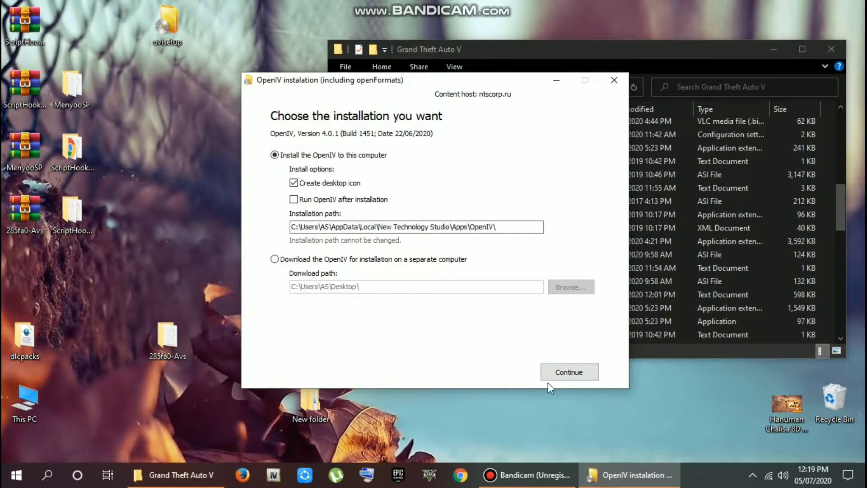
left_click(590, 379)
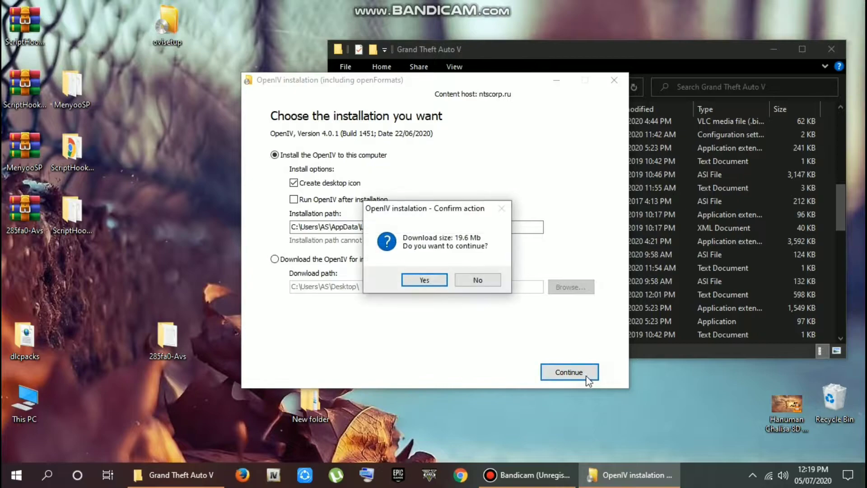
left_click(425, 280)
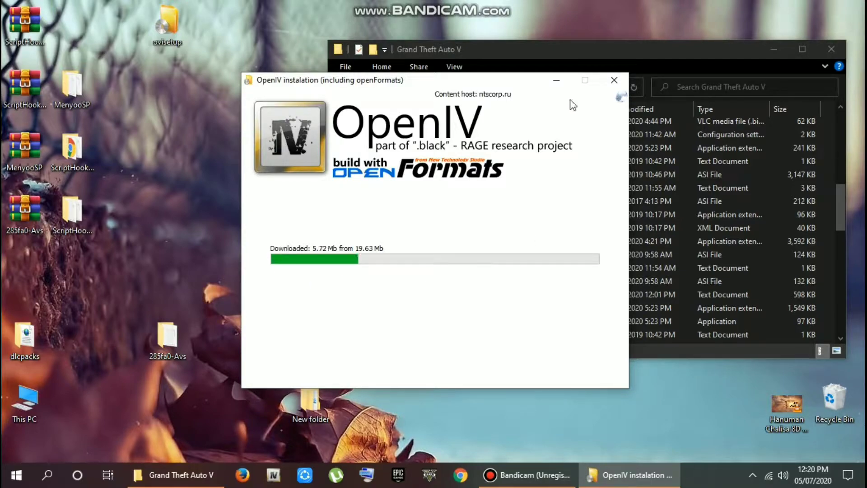
left_click(612, 84)
left_click(483, 280)
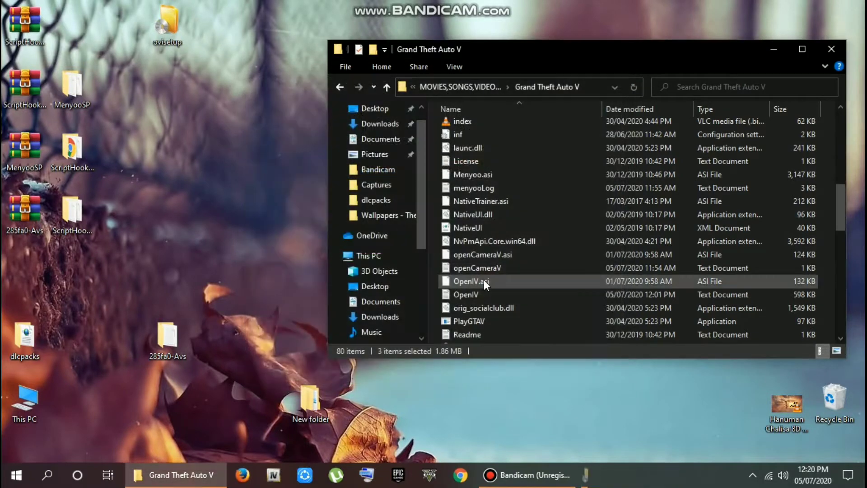
Step: Look over the copied ScriptHookVDotNet files in the Grand Theft Auto V folder, close the folder and refresh the desktop
scroll(608, 229, "down", 5)
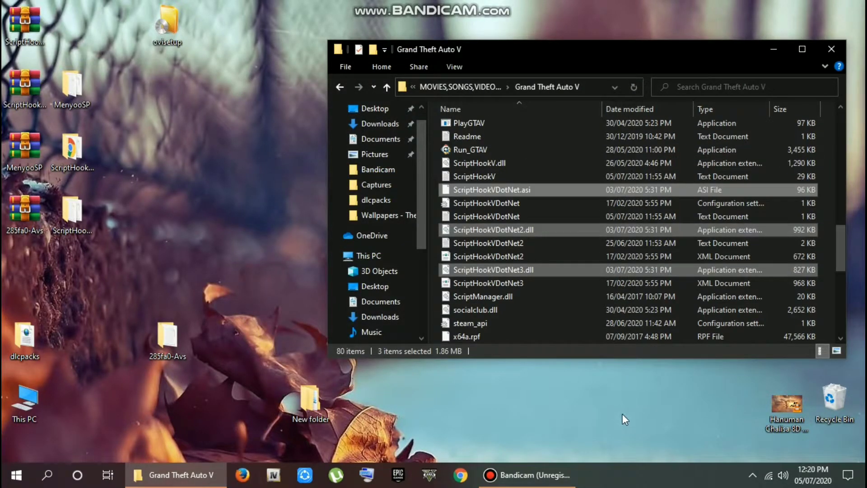
left_click(831, 49)
right_click(261, 147)
left_click(322, 189)
right_click(388, 129)
left_click(423, 167)
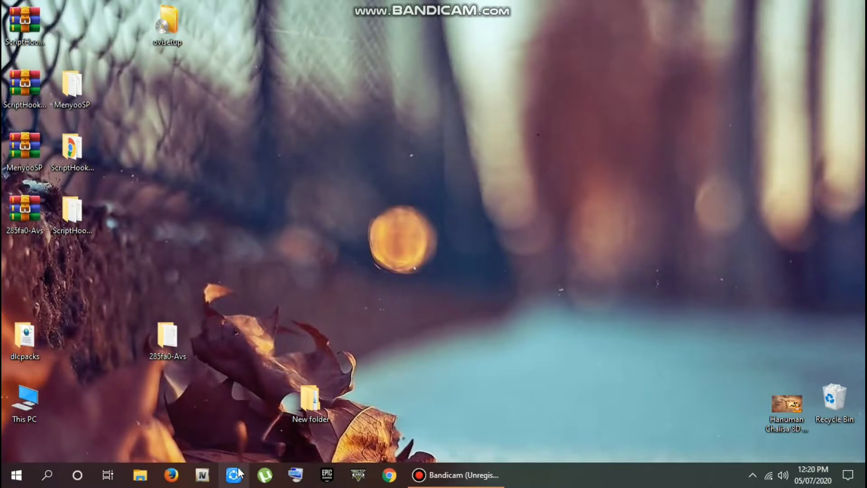
Step: Launch OpenIV for the Windows version of Grand Theft Auto V and empty the Recycle Bin while it loads
left_click(373, 256)
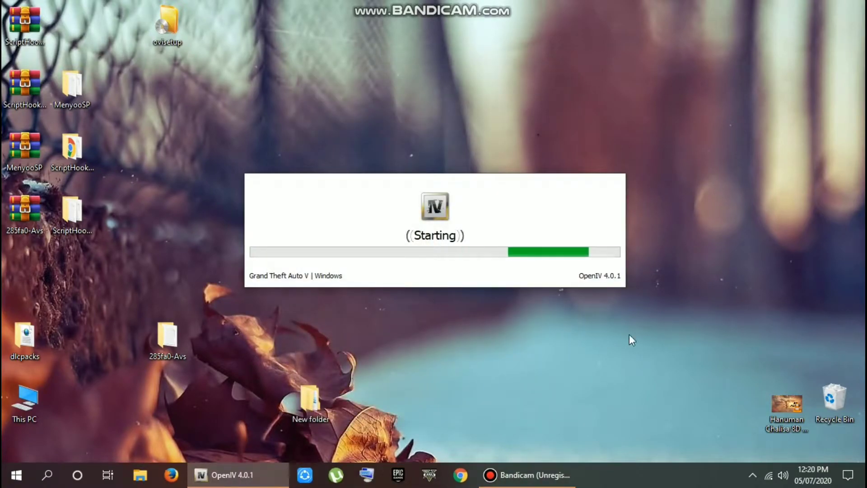
right_click(834, 388)
left_click(785, 314)
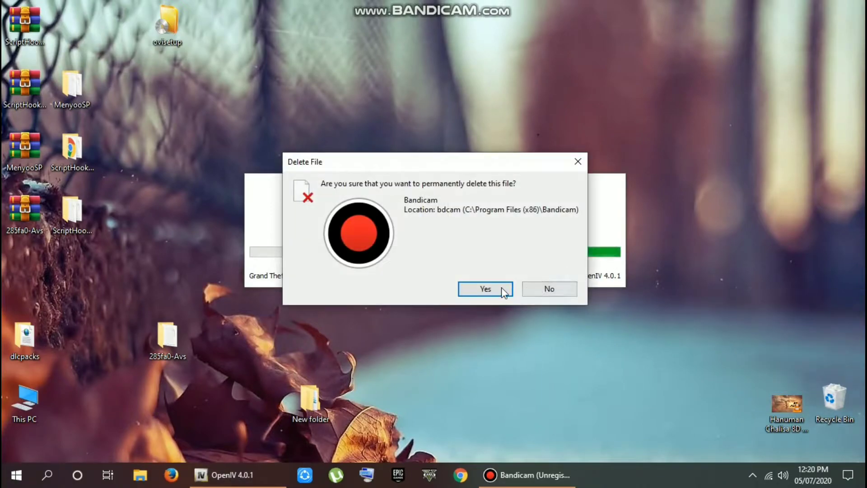
left_click(502, 289)
right_click(791, 130)
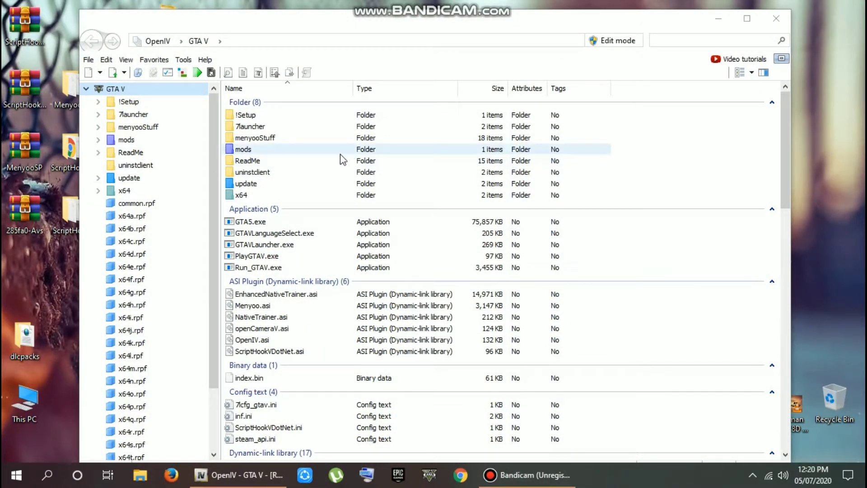
Step: Enable Edit mode in OpenIV, confirm it, and shift the window to keep the desktop icons accessible
left_click(614, 40)
left_click(474, 279)
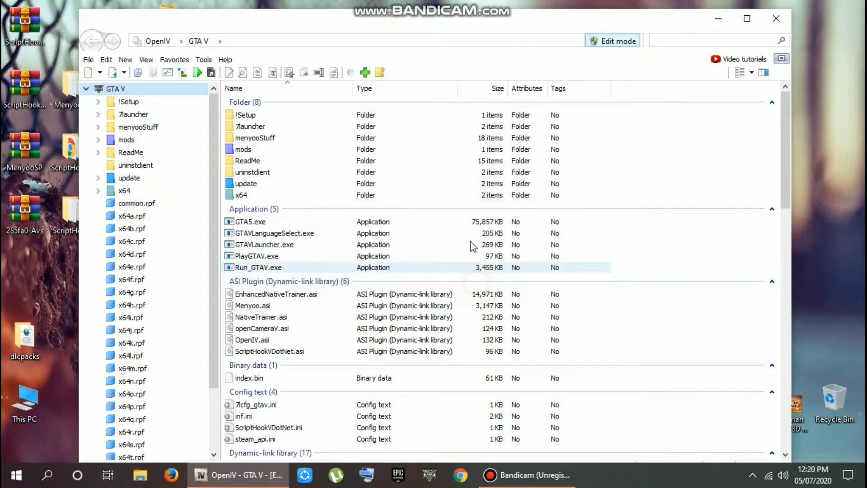
left_click_drag(576, 23, 630, 24)
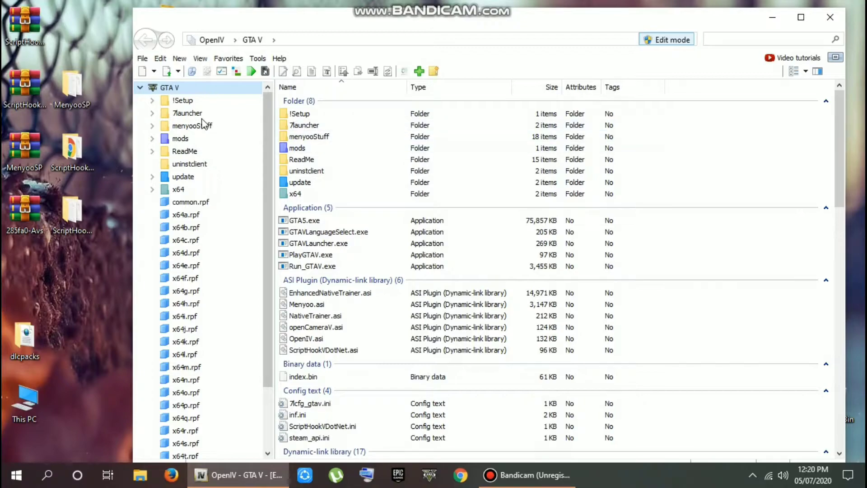
Step: Open the data folder under mods > update > update.rpf > common and nudge the OpenIV window clear of the desktop icons
left_click(181, 139)
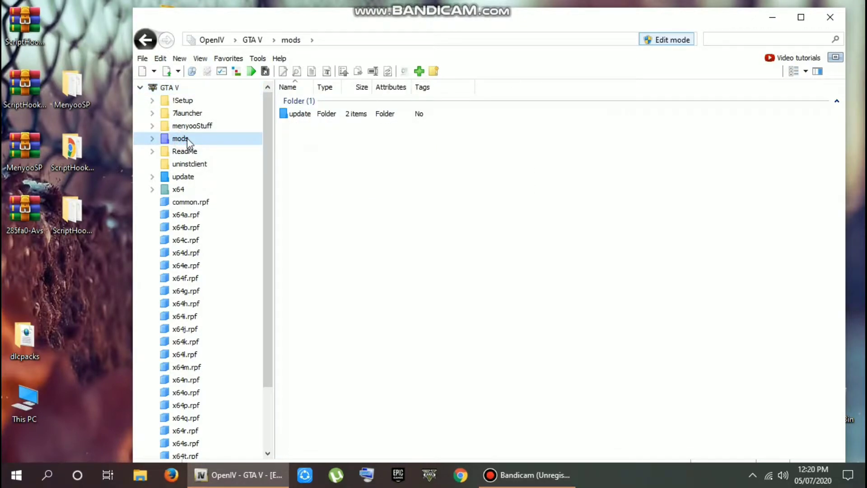
double_click(333, 115)
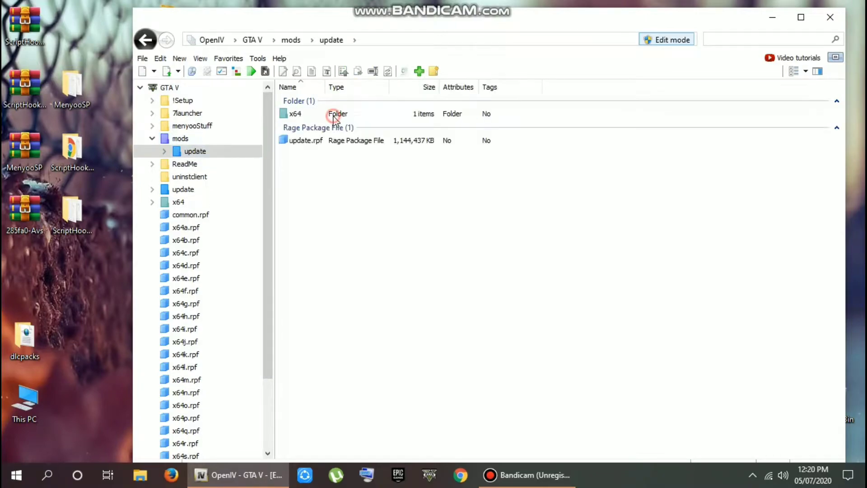
double_click(330, 141)
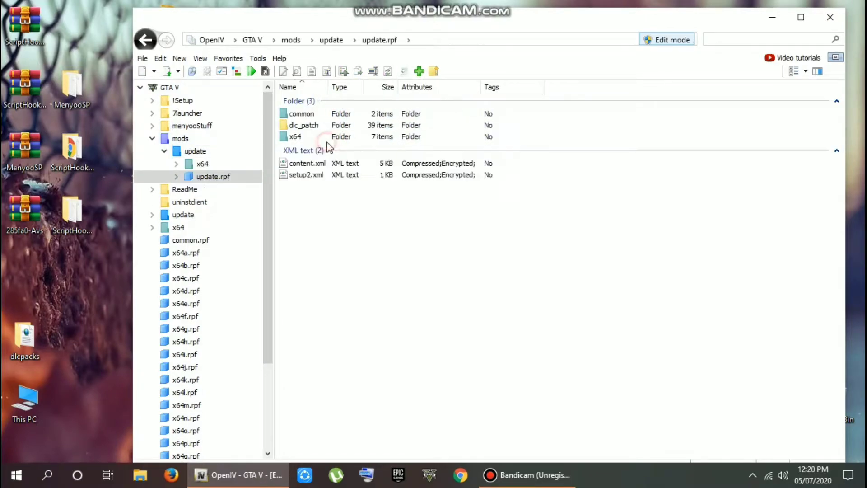
double_click(336, 116)
double_click(333, 115)
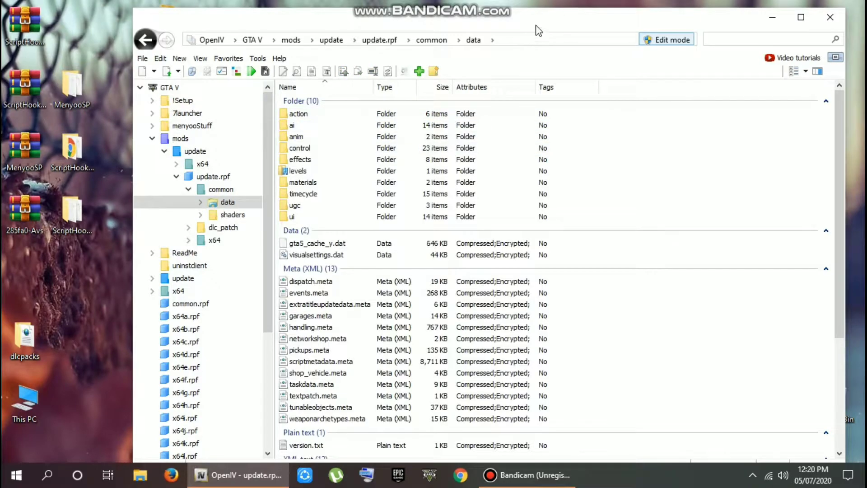
left_click_drag(538, 34, 547, 35)
Step: Extract dlclist.xml from the data folder to the Desktop and minimize OpenIV
scroll(497, 226, "down", 5)
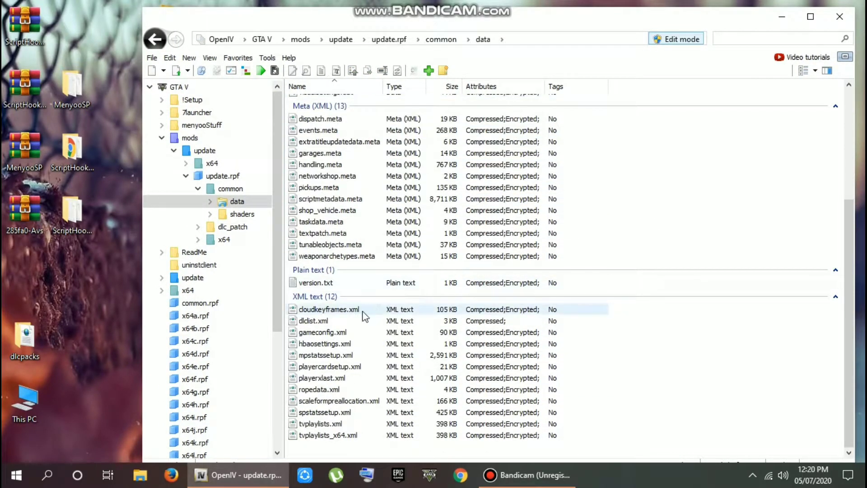
left_click(313, 319)
right_click(313, 319)
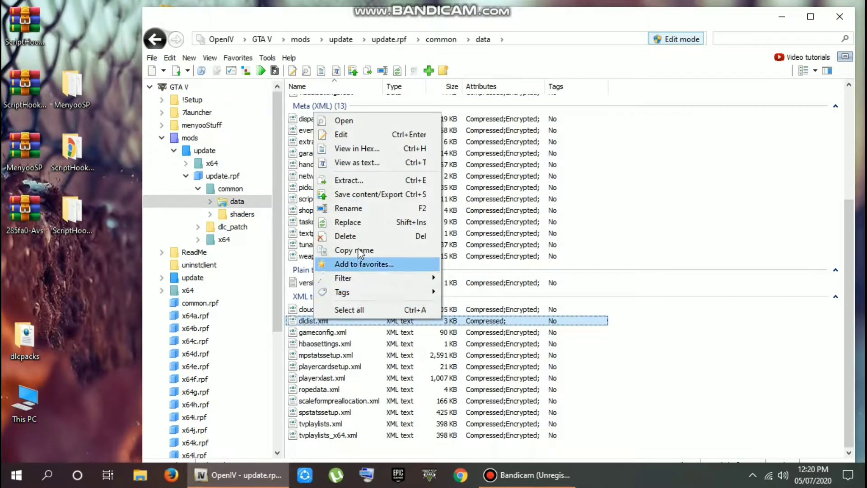
left_click(356, 180)
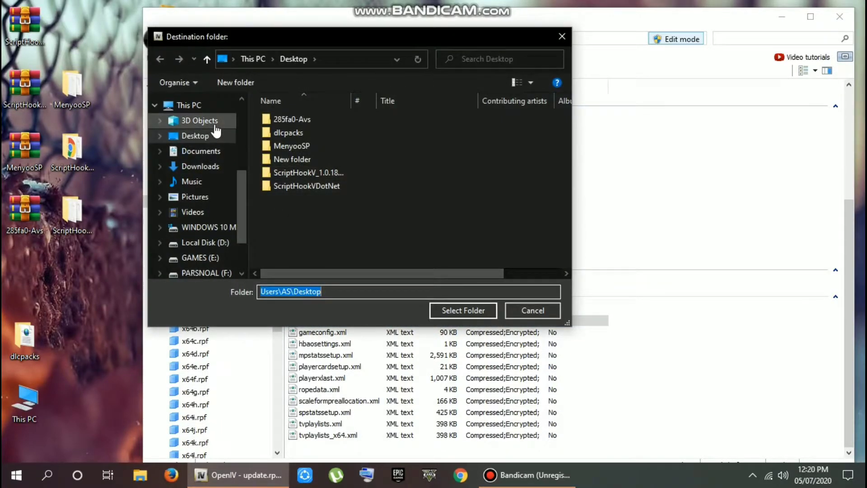
left_click(216, 135)
left_click(457, 312)
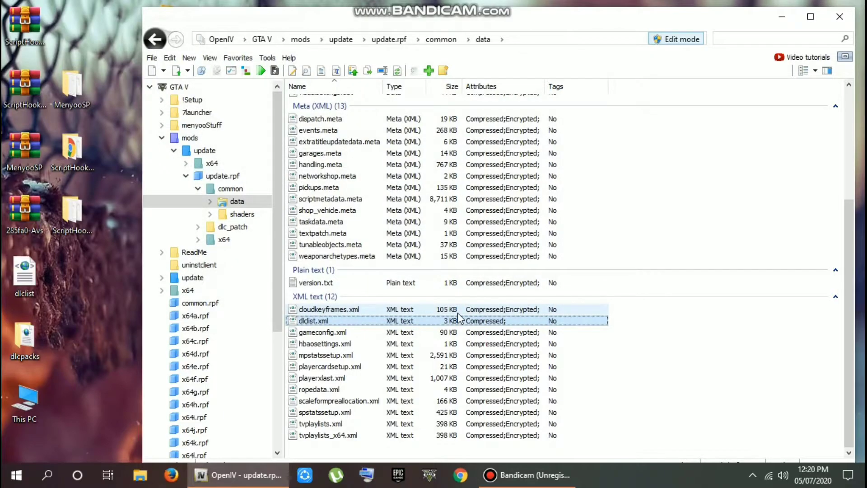
left_click(45, 271)
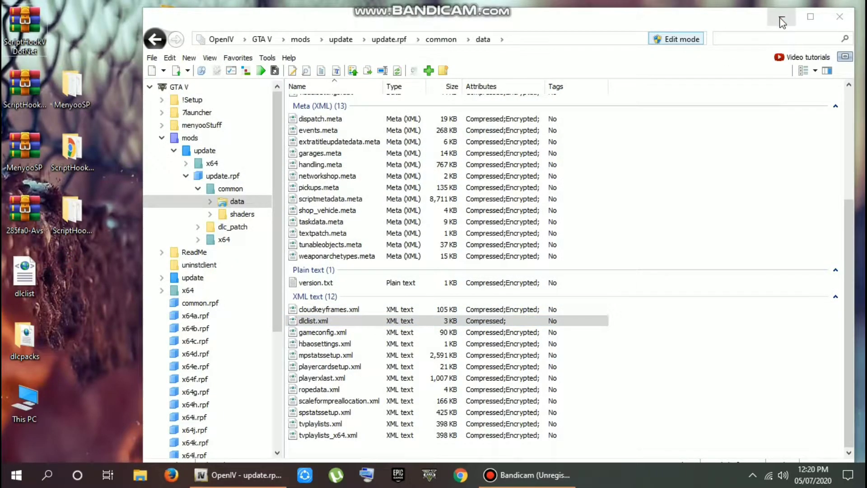
left_click(782, 21)
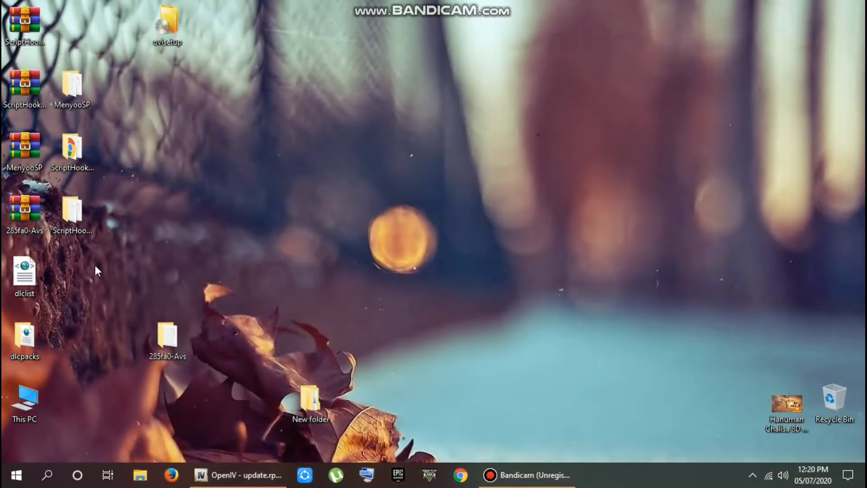
Step: Copy the line <item>dlcpacks:\avs\</item> from the Readme in the 285fa0-Avs folder and close the Readme
double_click(160, 341)
double_click(501, 147)
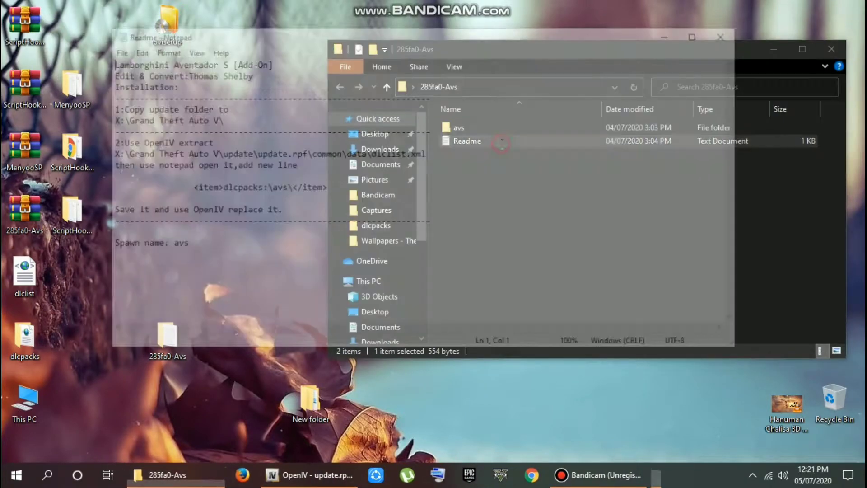
left_click_drag(329, 189, 297, 190)
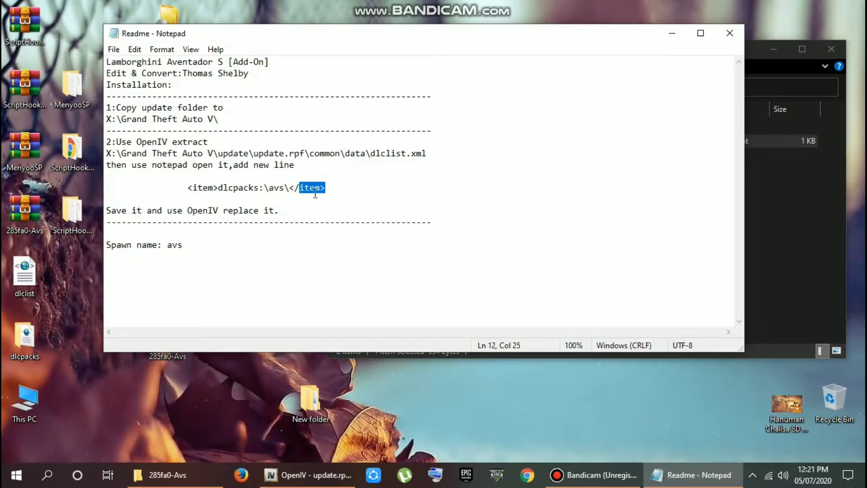
left_click(333, 186)
left_click_drag(321, 188, 114, 189)
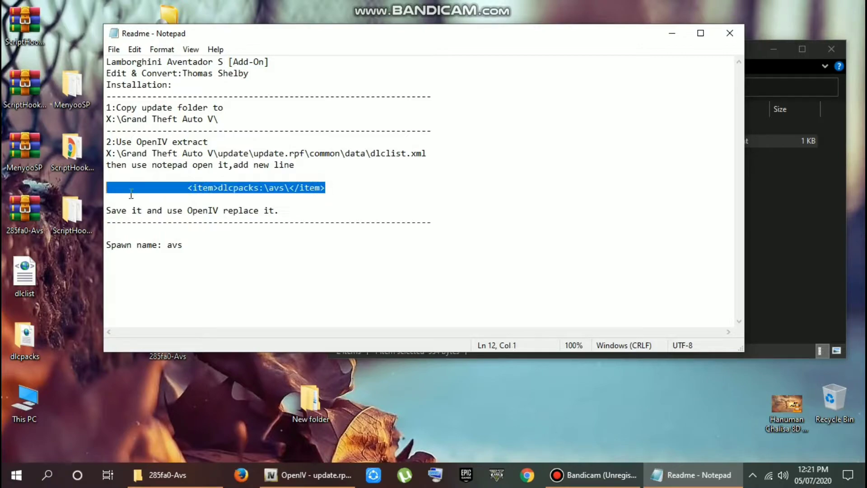
right_click(209, 185)
left_click(265, 226)
left_click(730, 33)
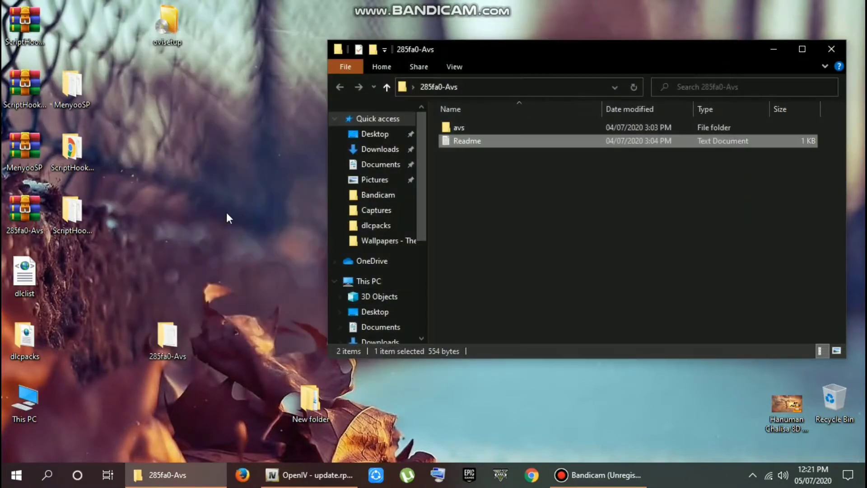
Step: Open the Desktop dlclist file for editing and paste the copied avs line on a new row below the lumma item
right_click(40, 271)
left_click(55, 191)
scroll(697, 170, "down", 6)
scroll(697, 171, "down", 5)
left_click(700, 33)
scroll(627, 218, "down", 3)
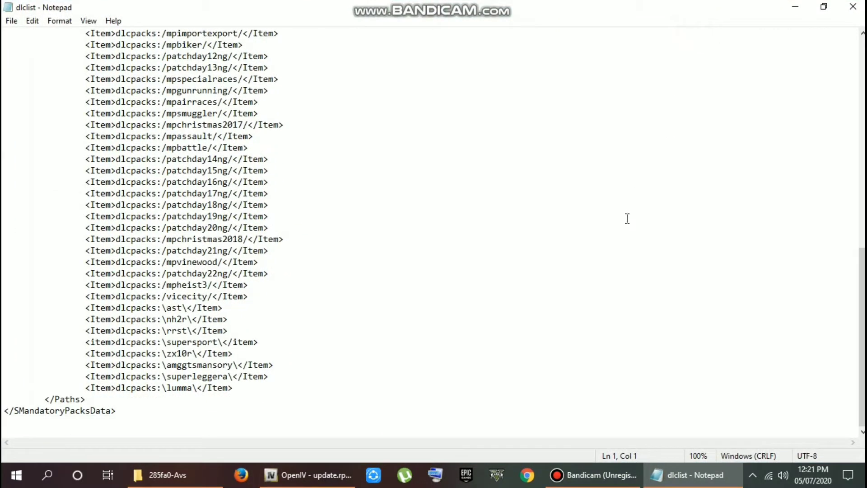
left_click(236, 392)
key("Return")
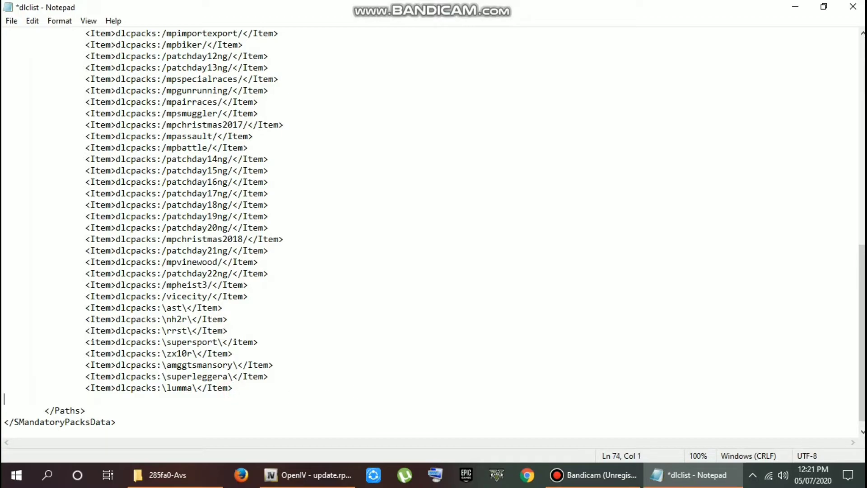
key("ctrl+v")
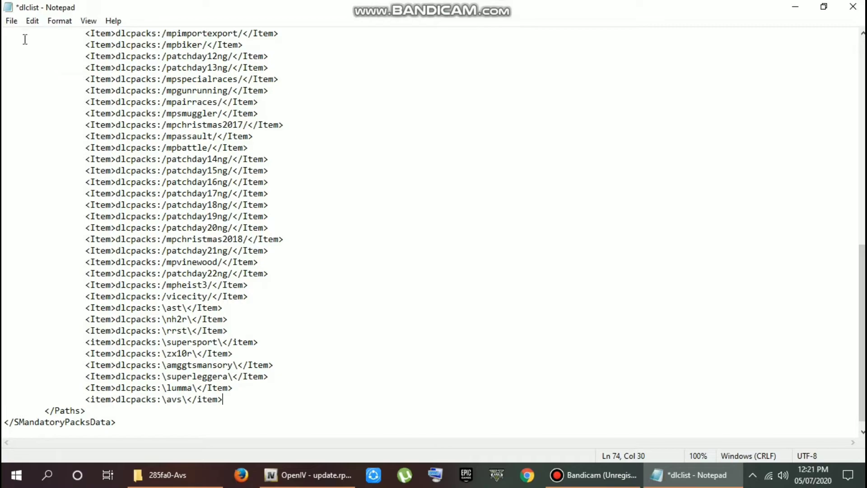
Step: Save the edited dlclist file, close Notepad and refresh the desktop
left_click(12, 22)
left_click(27, 76)
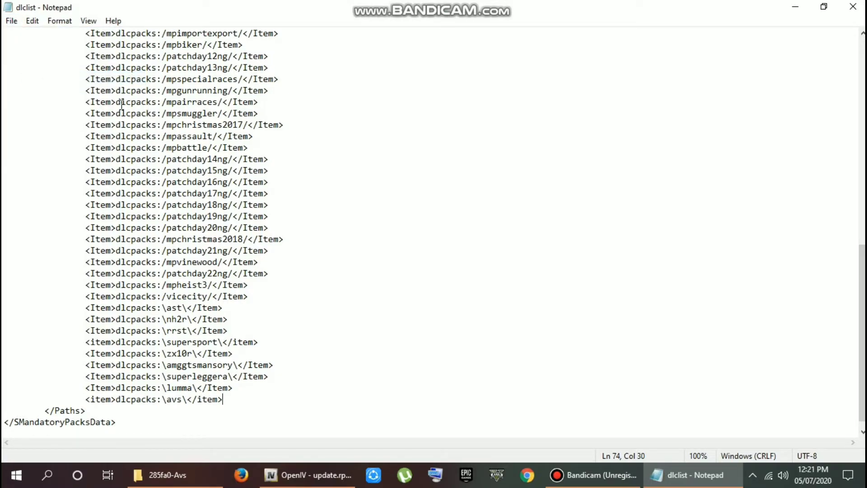
left_click(853, 6)
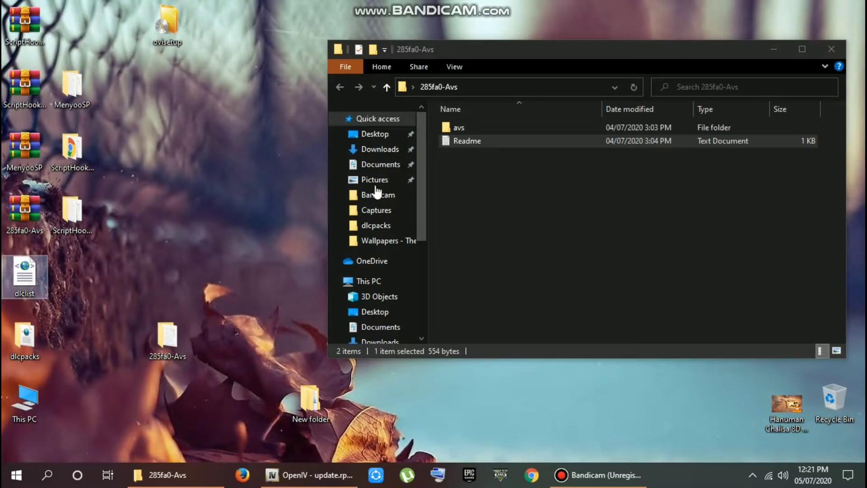
right_click(265, 186)
left_click(293, 226)
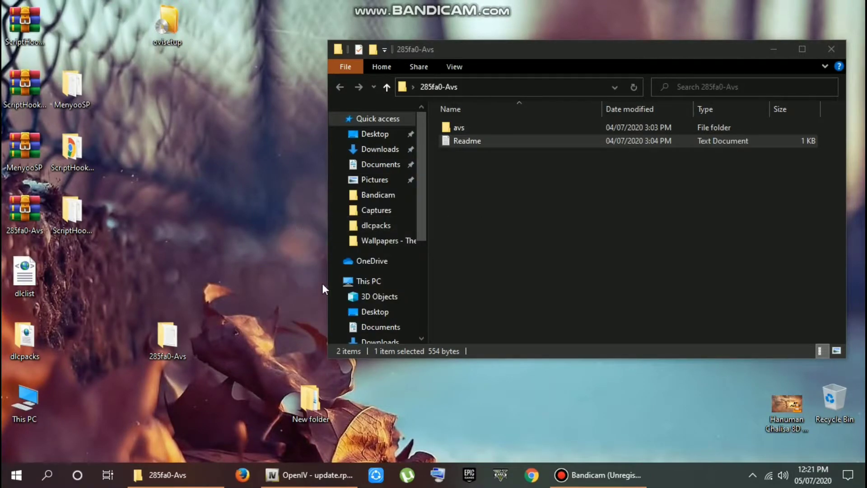
Step: In OpenIV's Edit mode, replace dlclist.xml with the edited Desktop copy, close OpenIV and refresh the desktop
left_click(316, 475)
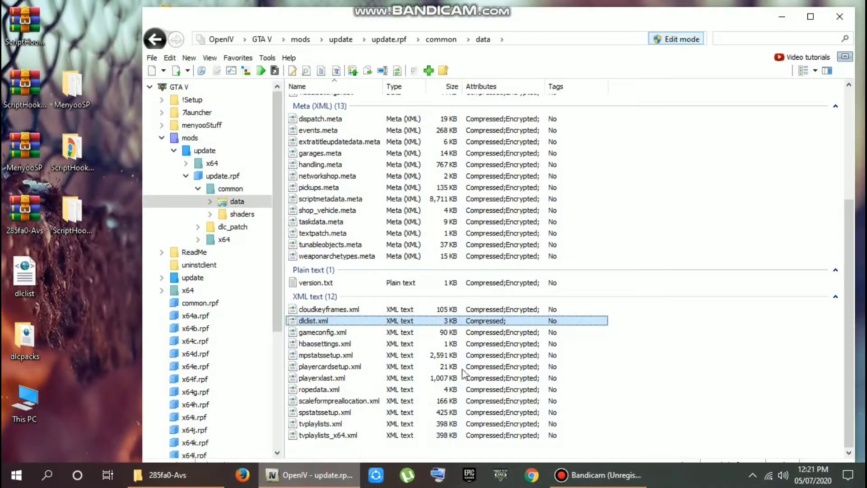
left_click(672, 45)
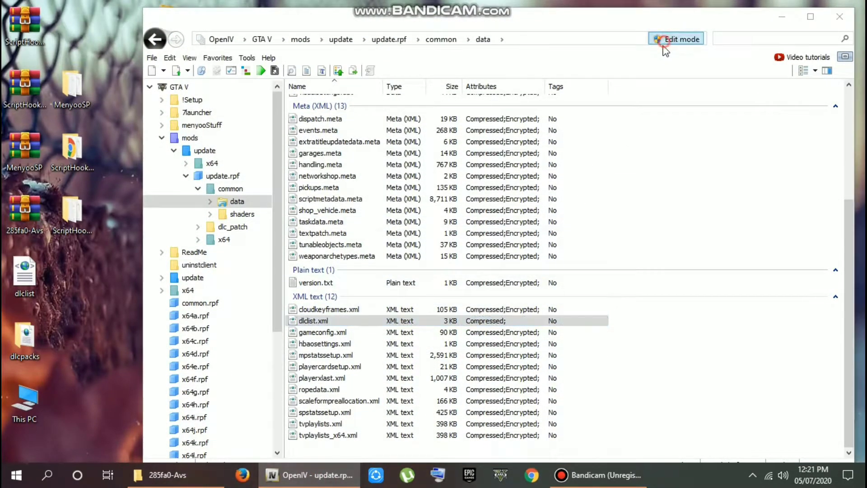
left_click(474, 279)
right_click(311, 319)
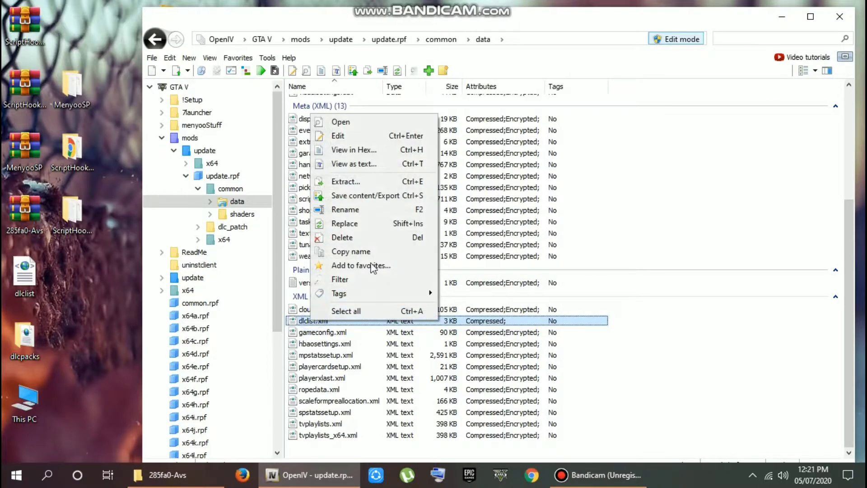
left_click(366, 223)
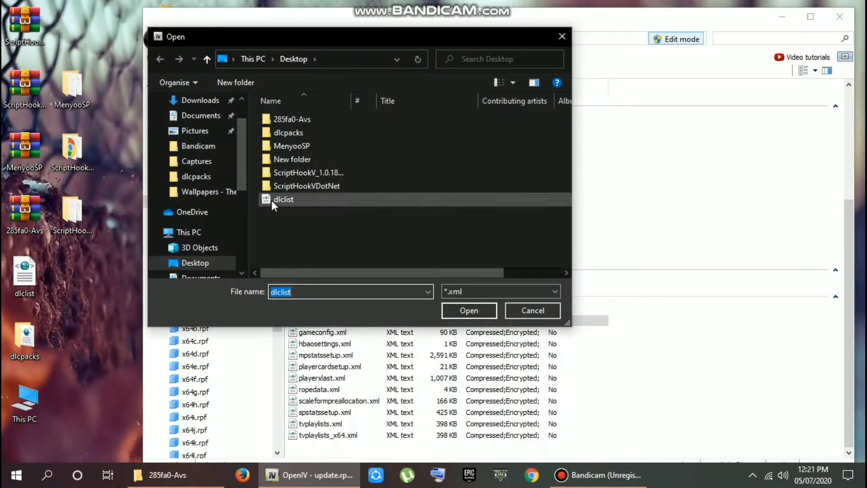
left_click(269, 200)
left_click(468, 311)
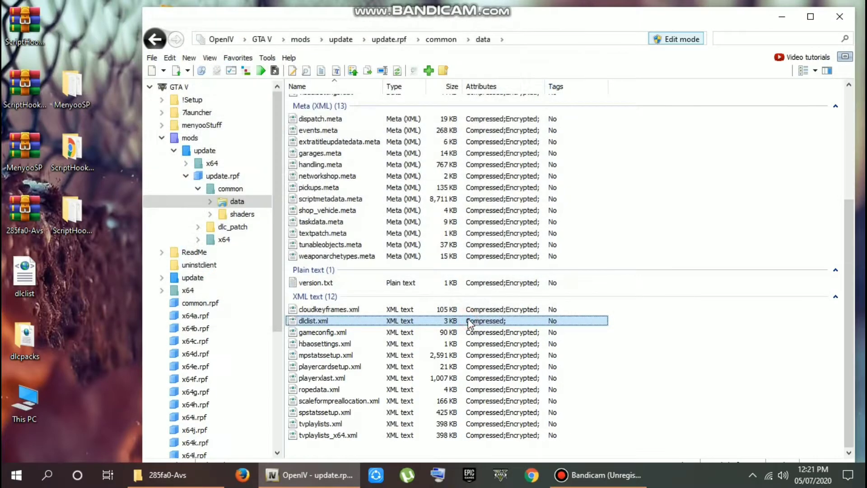
left_click(840, 16)
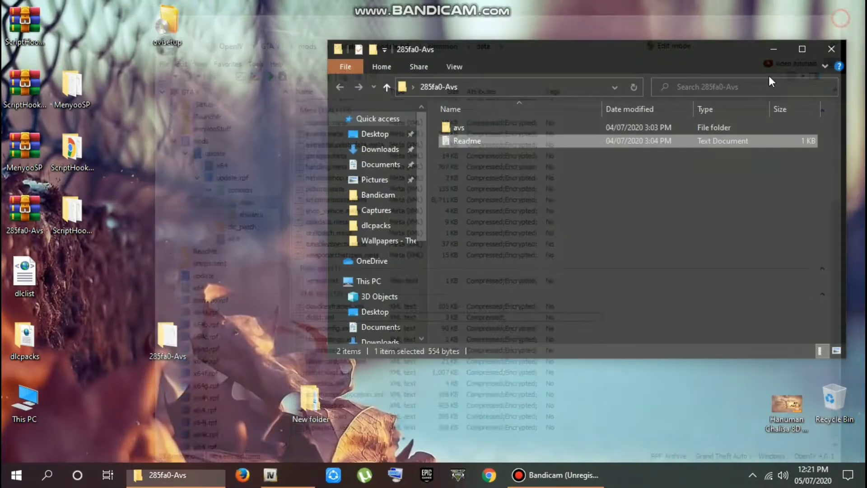
right_click(188, 111)
left_click(223, 147)
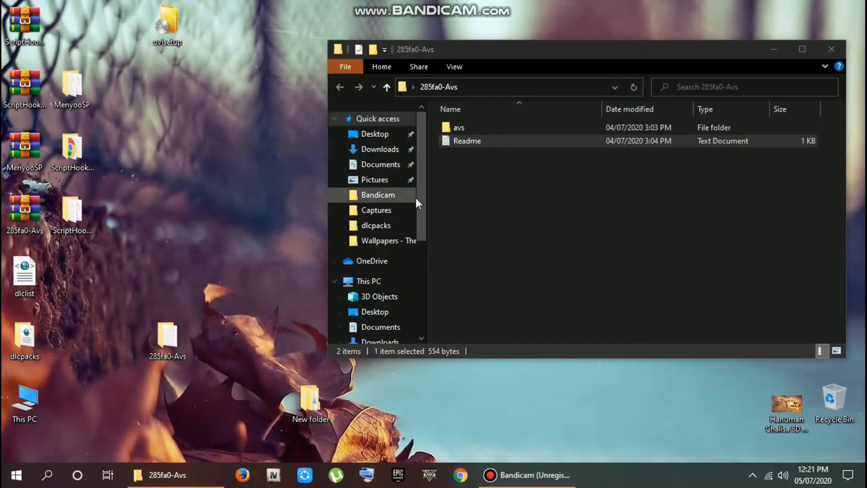
Step: Copy the avs folder from 285fa0-Avs and close the folder window
double_click(460, 128)
left_click(340, 85)
right_click(457, 127)
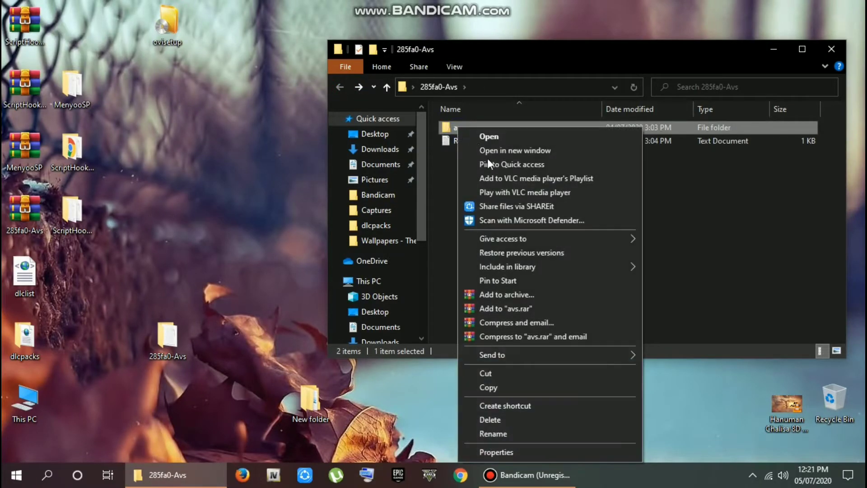
left_click(505, 388)
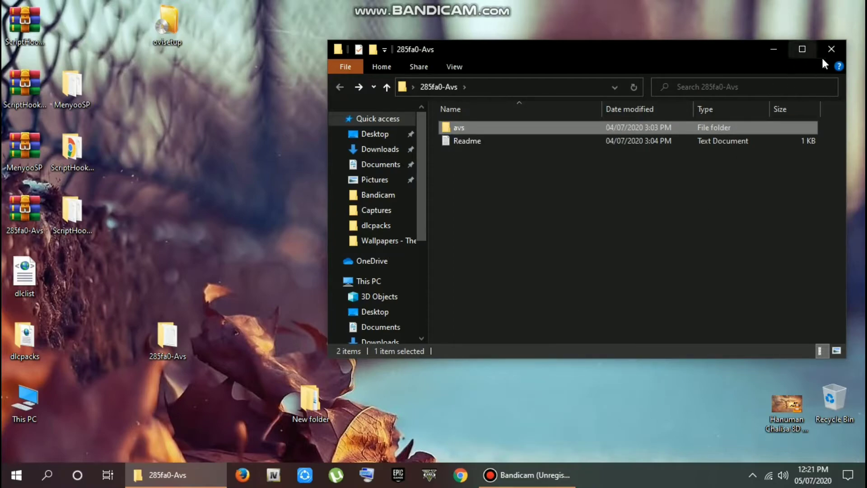
left_click(839, 44)
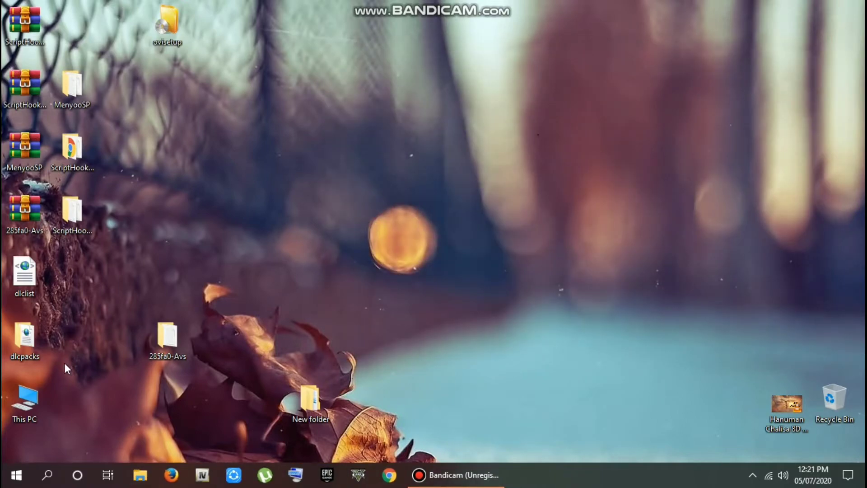
Step: Open drive G:'s Grand Theft Auto V > mods > update > x64 > dlcpacks folder in a maximized Explorer window
double_click(28, 399)
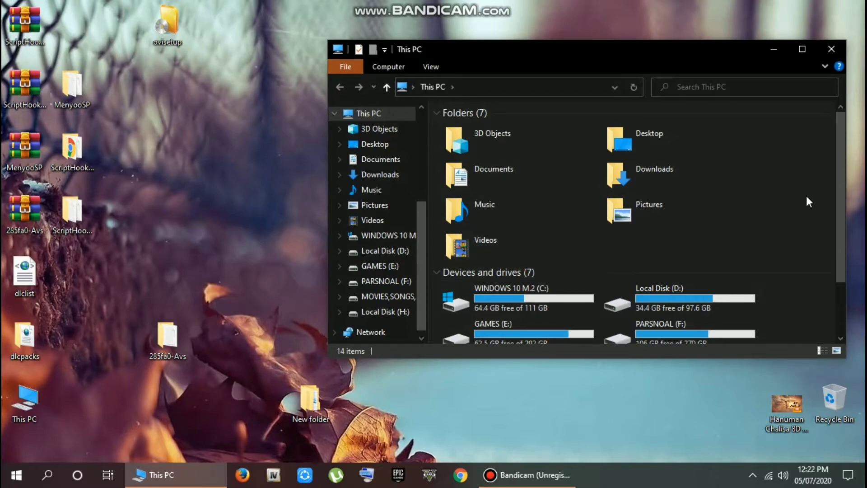
left_click(802, 50)
double_click(218, 218)
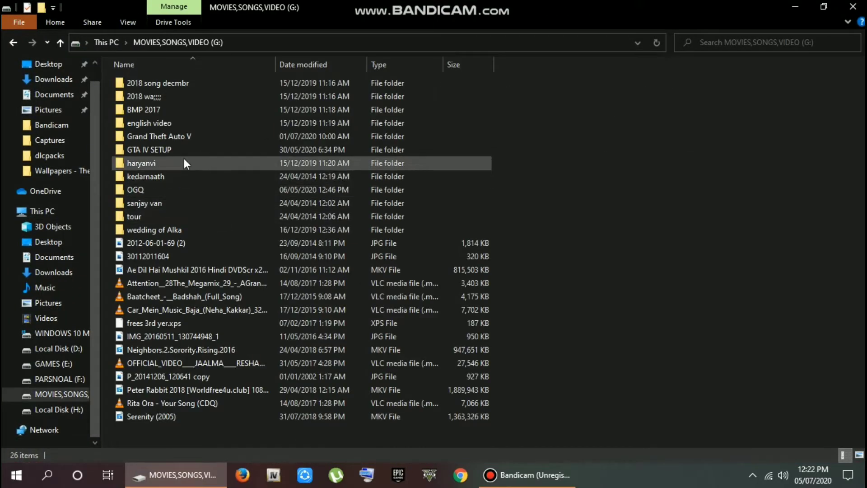
double_click(176, 137)
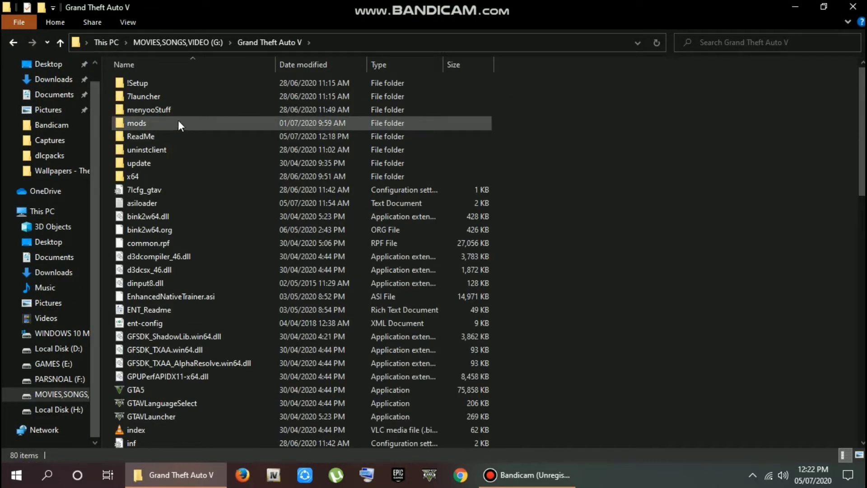
double_click(150, 124)
double_click(150, 85)
double_click(150, 85)
double_click(150, 85)
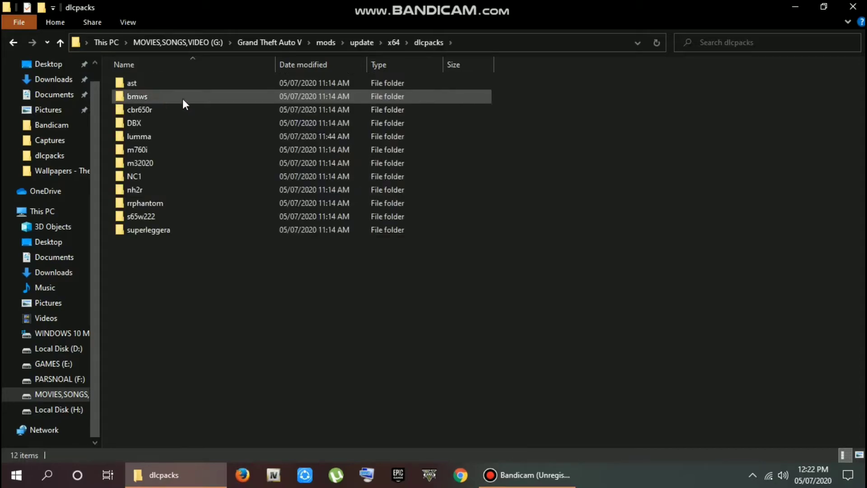
Step: Paste the copied avs folder into the dlcpacks folder
right_click(170, 297)
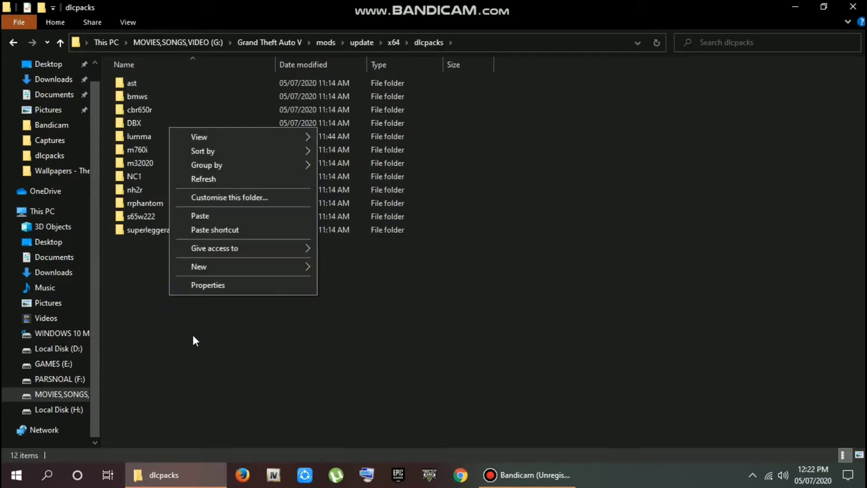
left_click(213, 217)
right_click(215, 342)
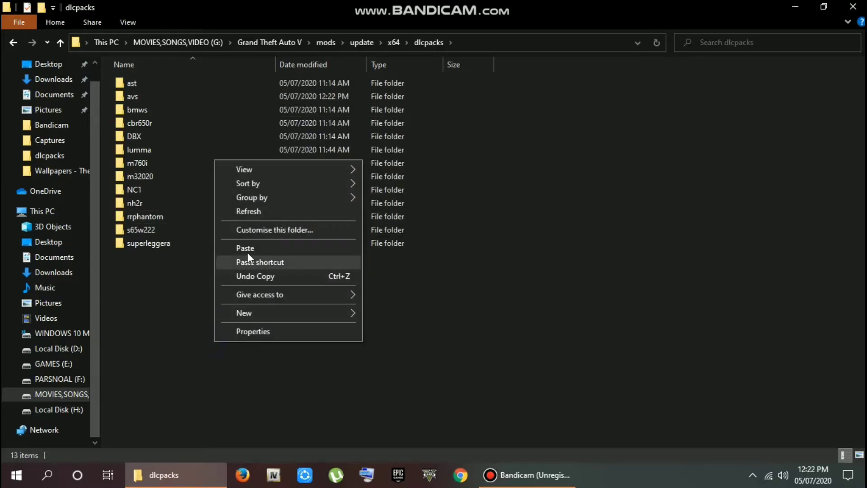
left_click(247, 249)
left_click(562, 67)
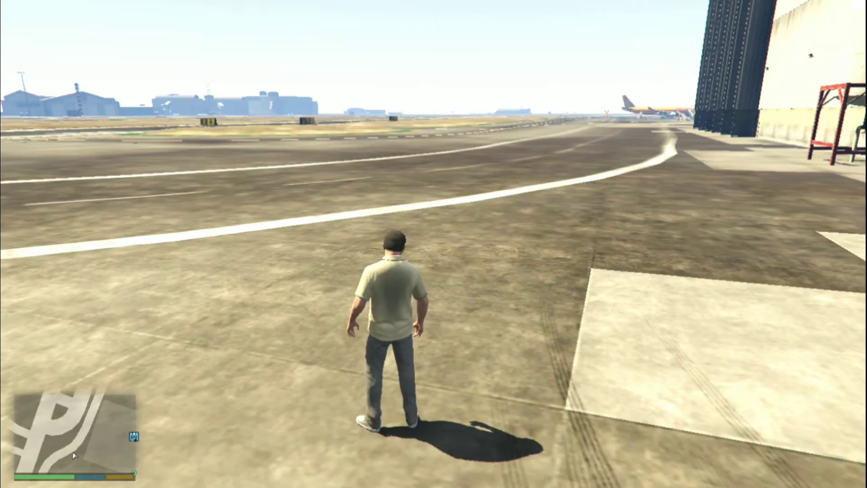
Step: Bring up the Menyoo menu in the game and open its vehicle spawner through Vehicle Options
key("F8")
key("Down")
key("Down")
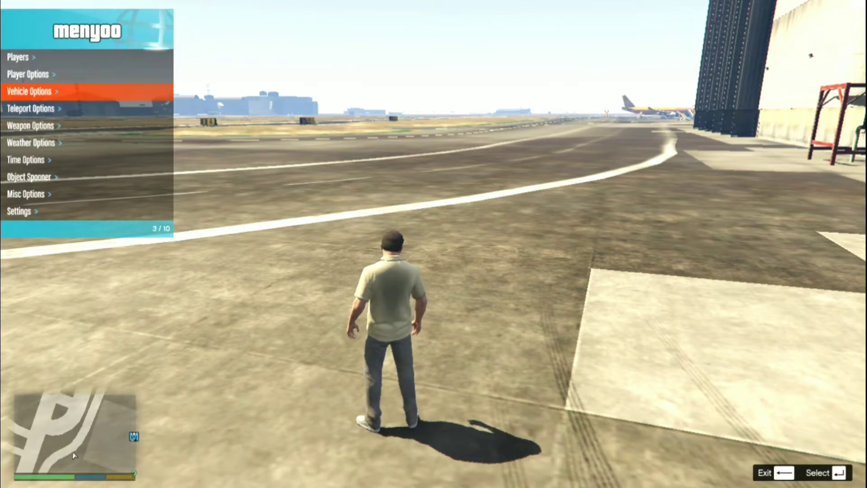
key("Return")
key("Down")
key("Down")
key("Up")
key("Return")
key("Down")
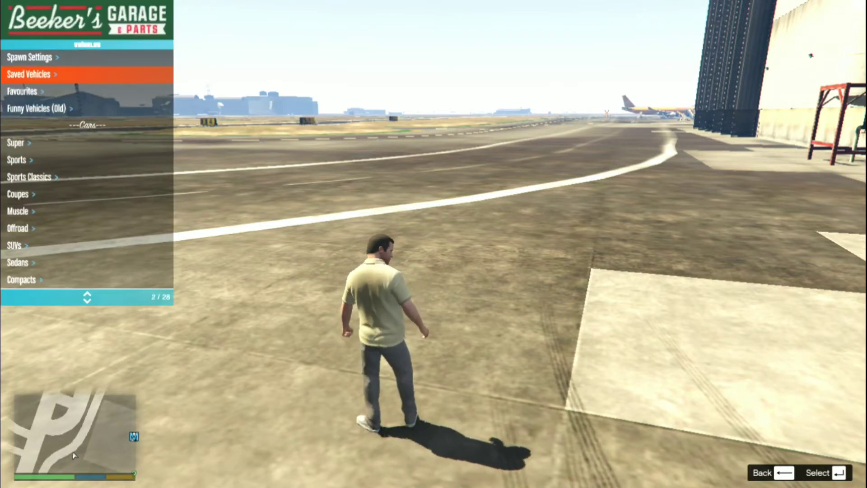
Step: Go to the last entry of the vehicle spawner list and select it to spawn the added Avs car
key("Down")
key("Up")
key("Up")
key("Up")
key("Return")
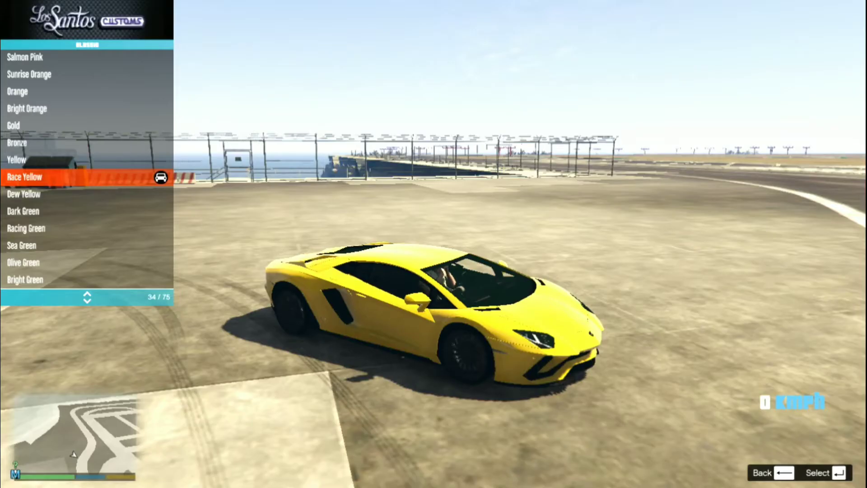
Step: Back out of the Los Santos Customs paint menus, keeping Race Yellow as the car's primary color
key("BackSpace")
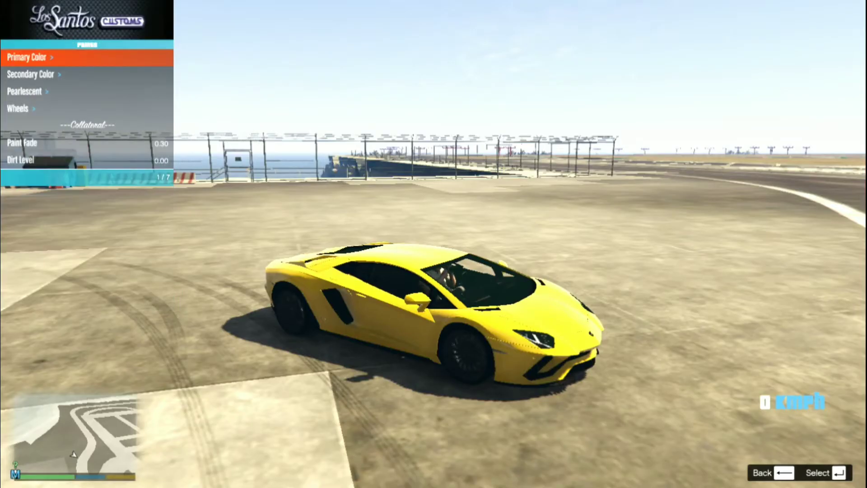
key("BackSpace")
key("BackSpace")
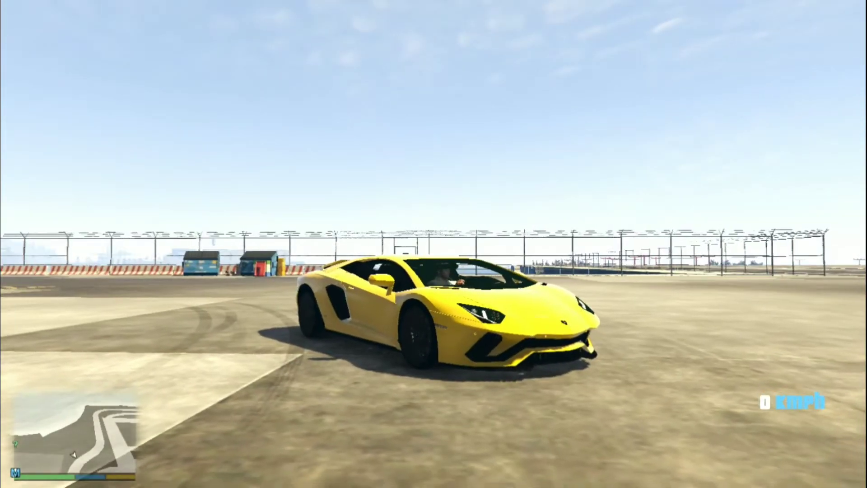
key("w")
key("w")
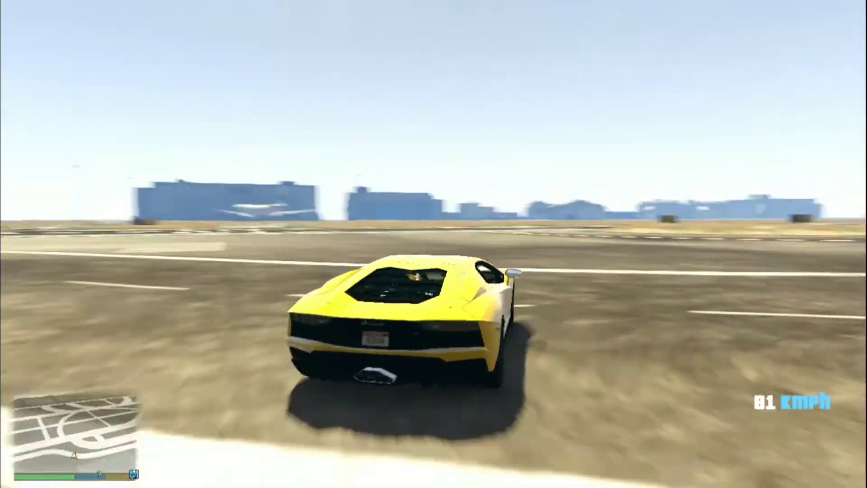
key("w")
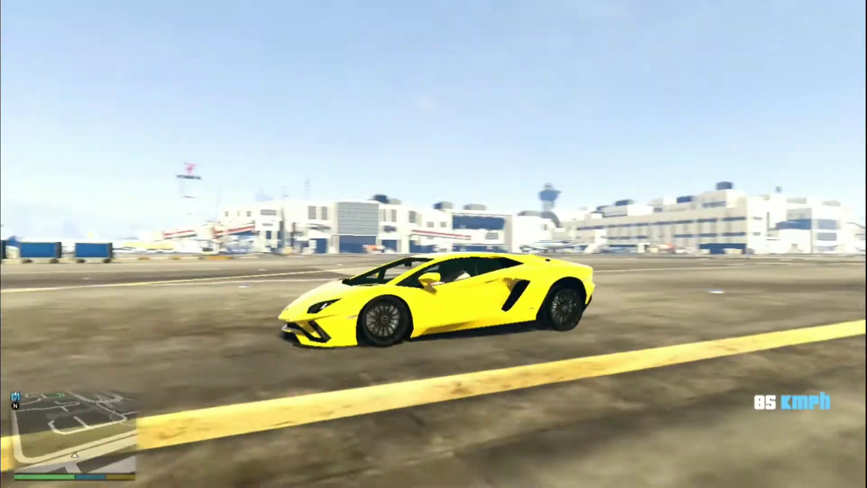
key("s")
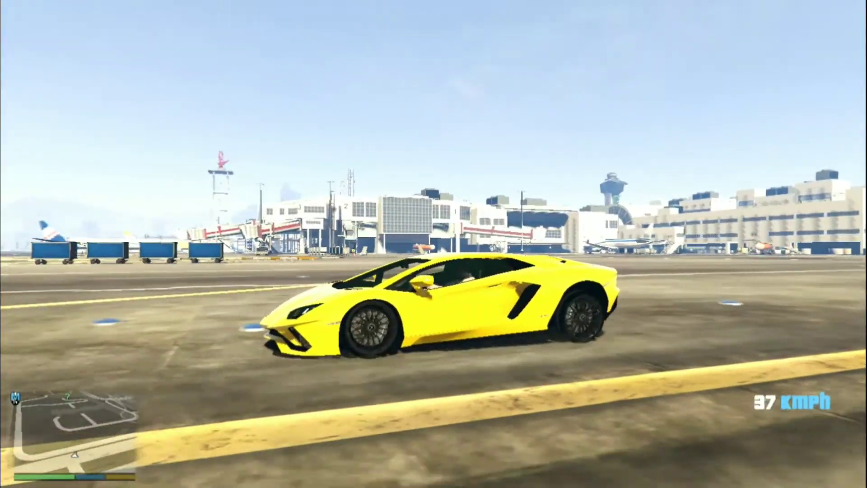
key("s")
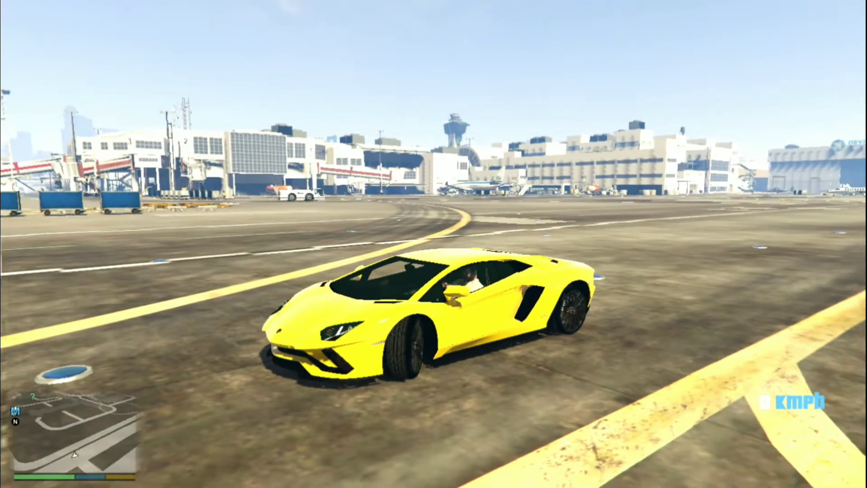
key("w")
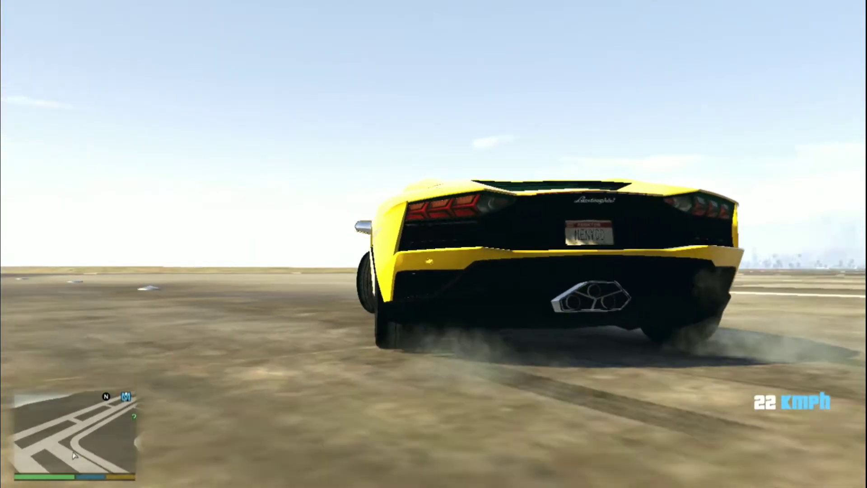
key("d")
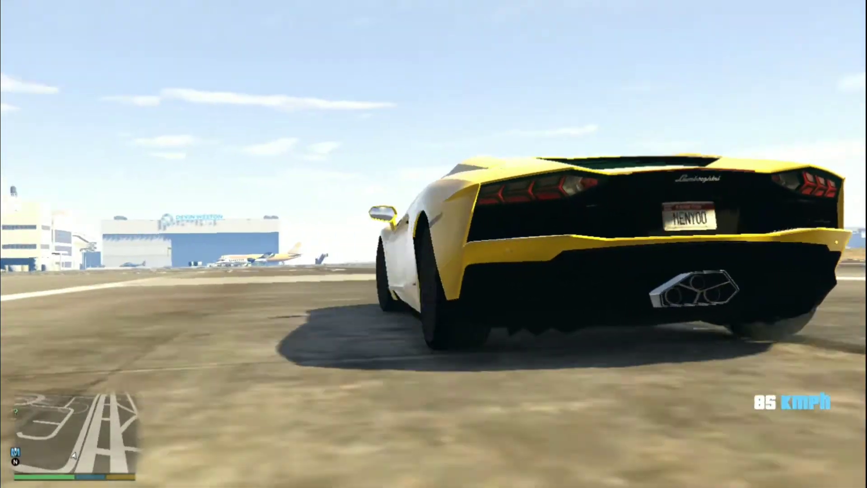
key("w")
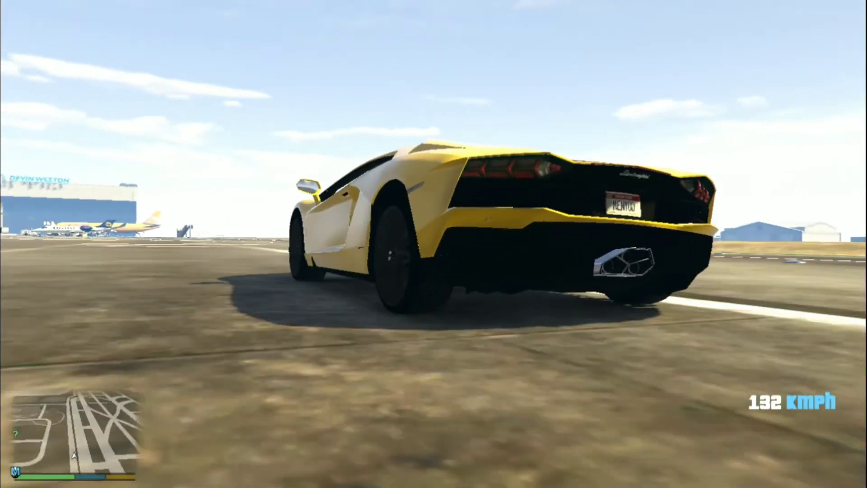
key("r")
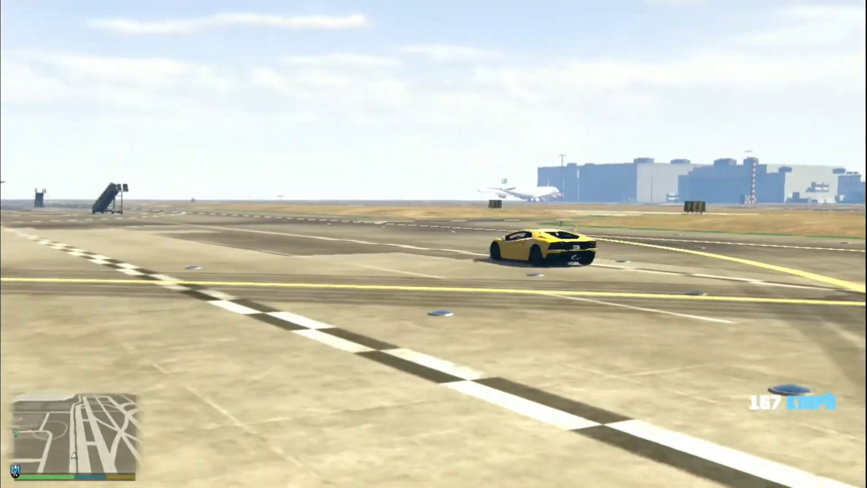
key("w")
key("w")
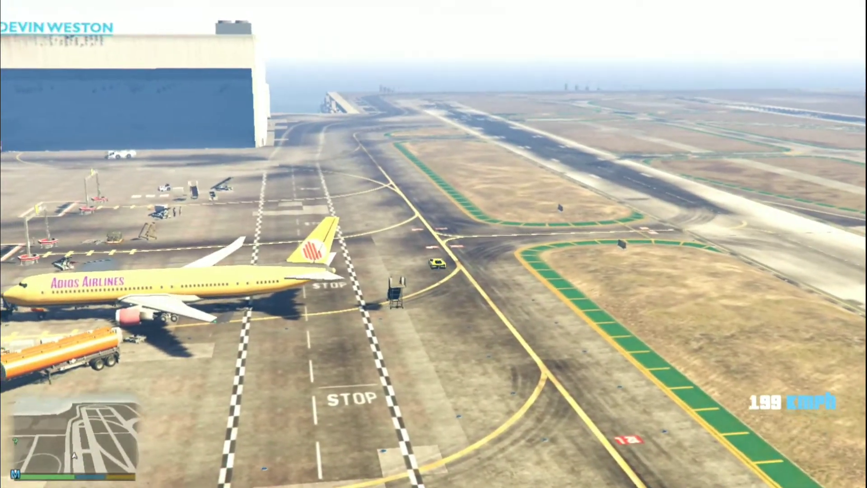